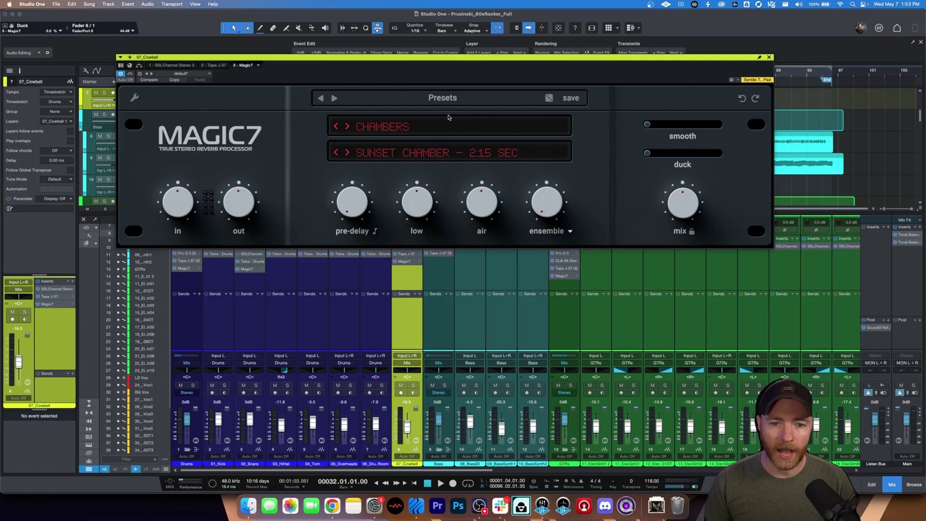
Open Magic7's preset browser to list presets like Ambient Beats, Drum Plate and Drum Chamber.
click(448, 99)
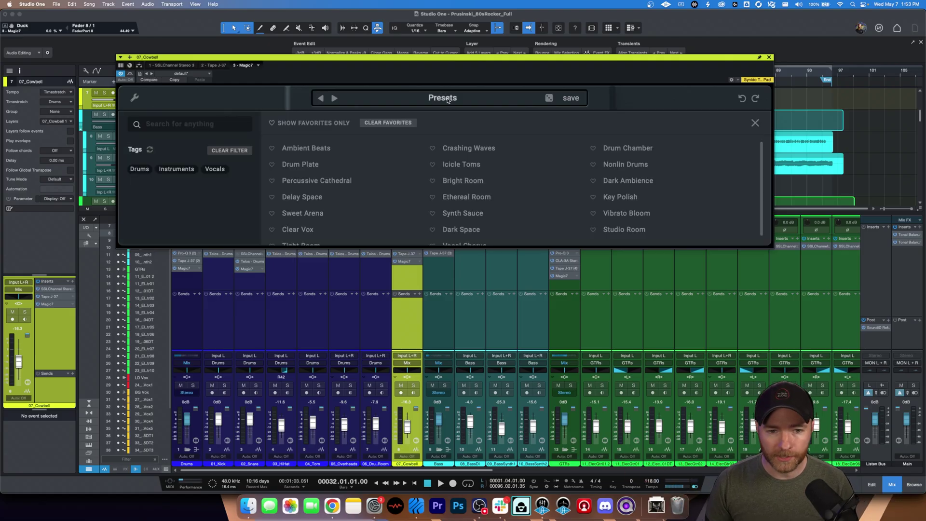
Close the Magic7 preset browser and show the reverb category list.
click(448, 99)
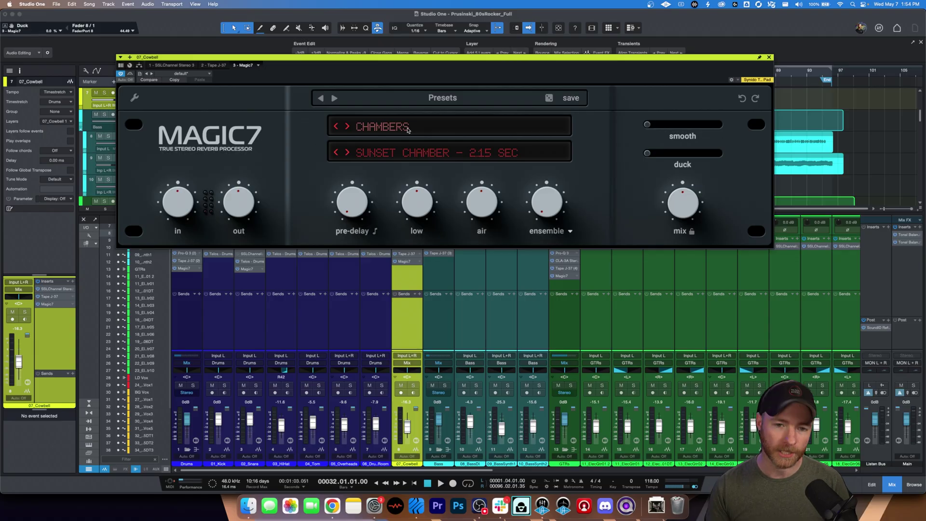
click(463, 130)
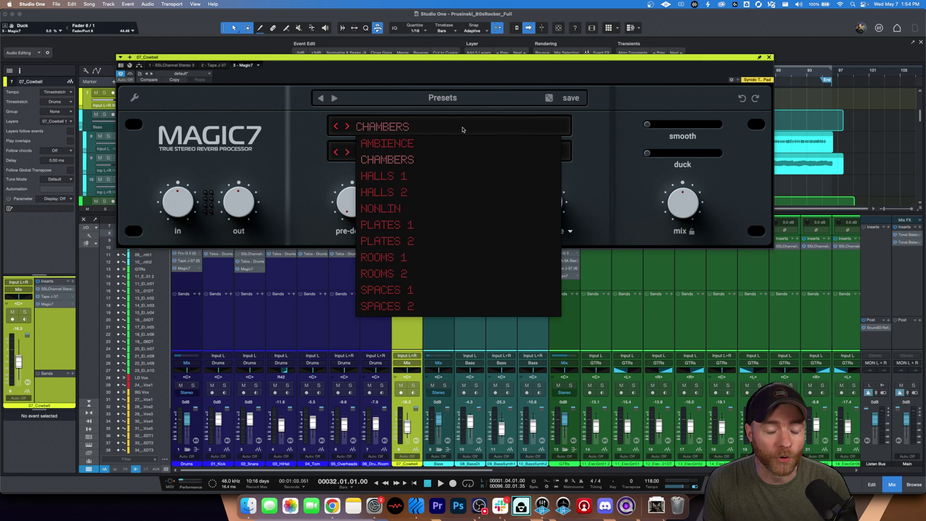
Switch Magic7 from the Chambers category to Nonlin with the NONLIN O – 0.5 SEC preset.
click(433, 154)
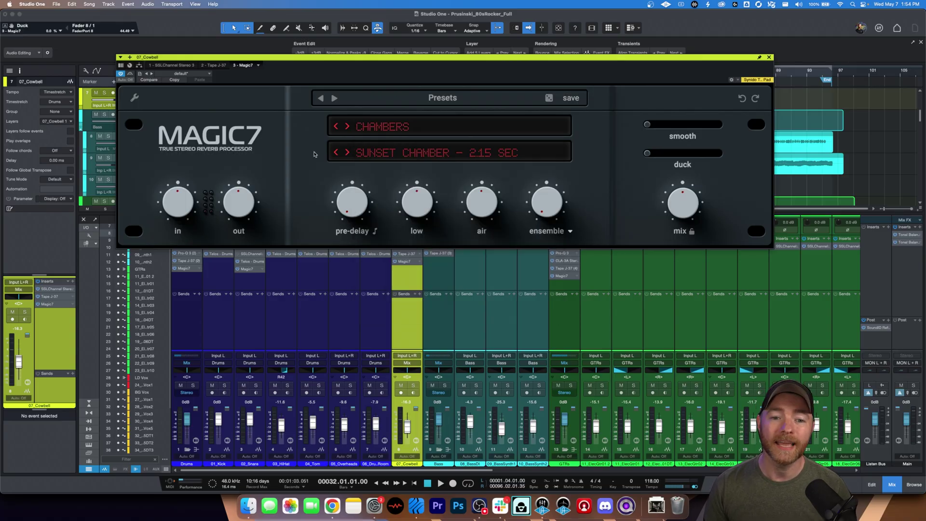
click(420, 153)
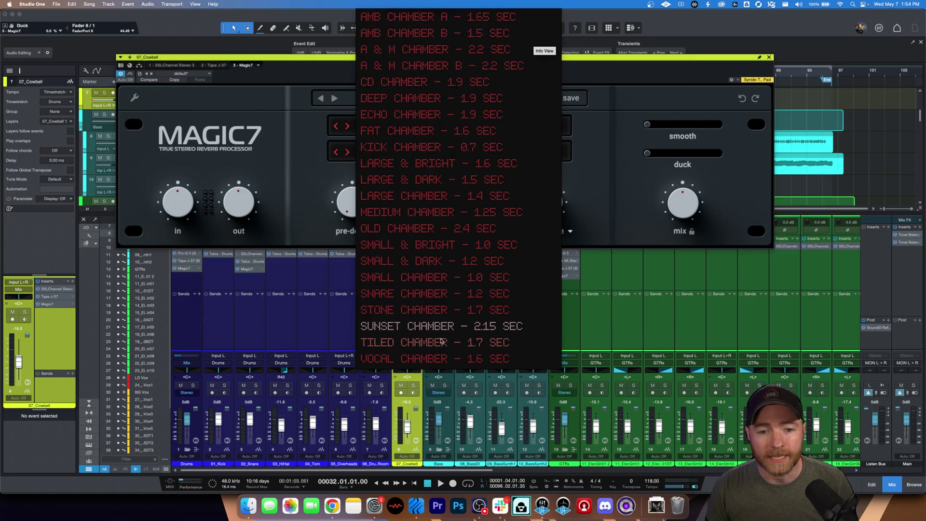
click(327, 144)
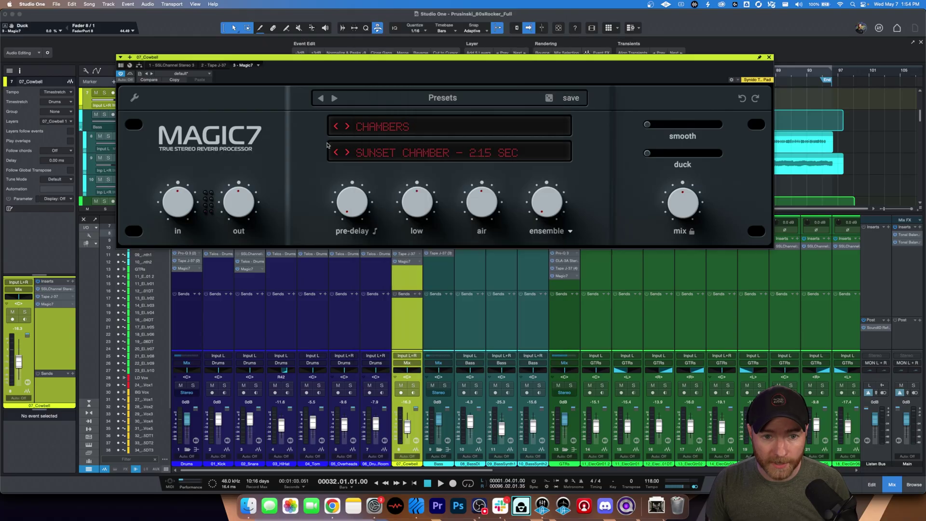
click(402, 130)
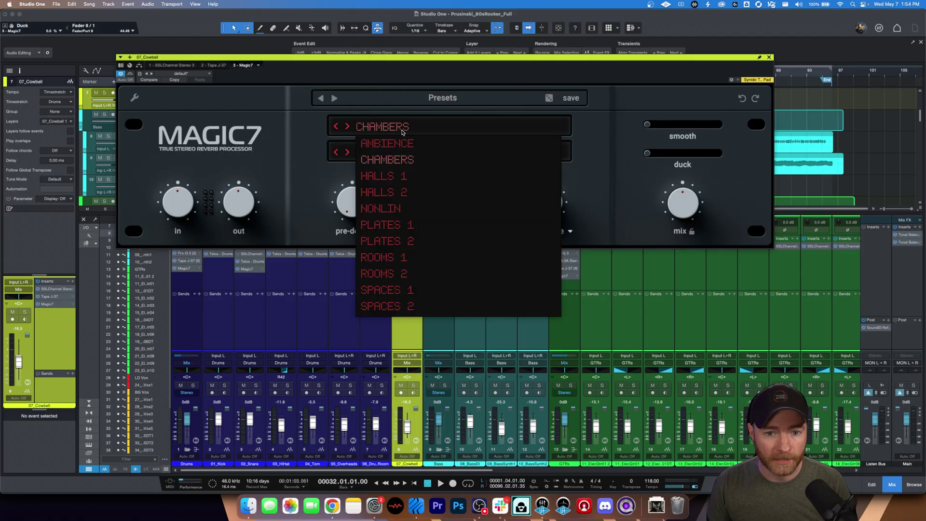
click(376, 209)
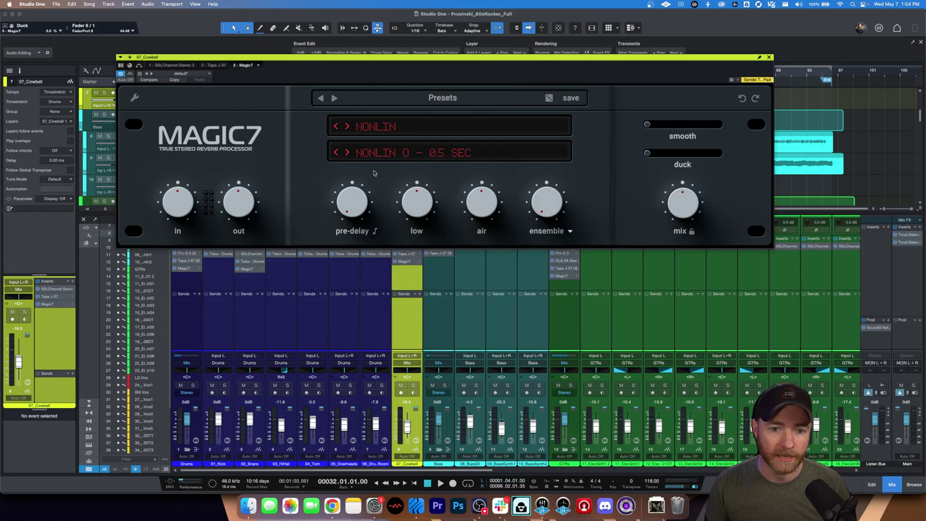
click(381, 152)
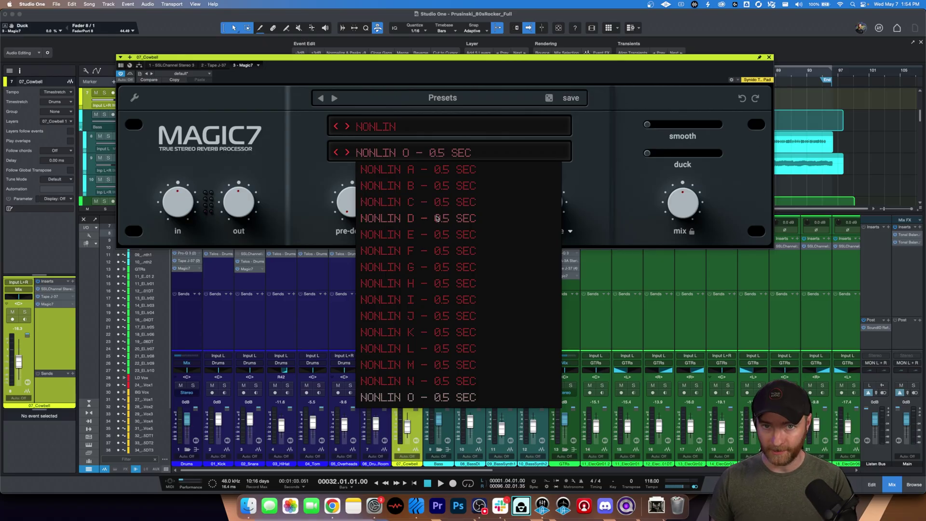
click(308, 163)
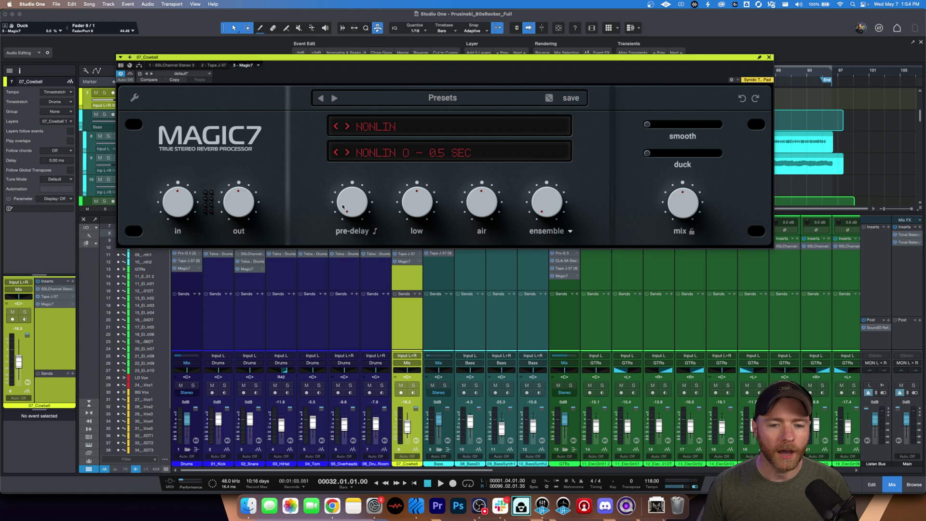
Take the pre-delay off tempo sync and lengthen it to about 160 ms.
click(377, 232)
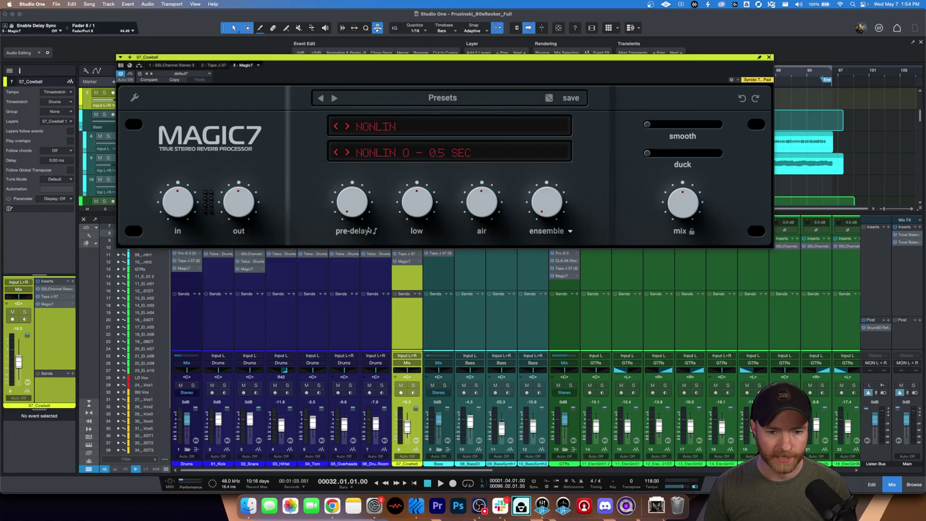
click(376, 231)
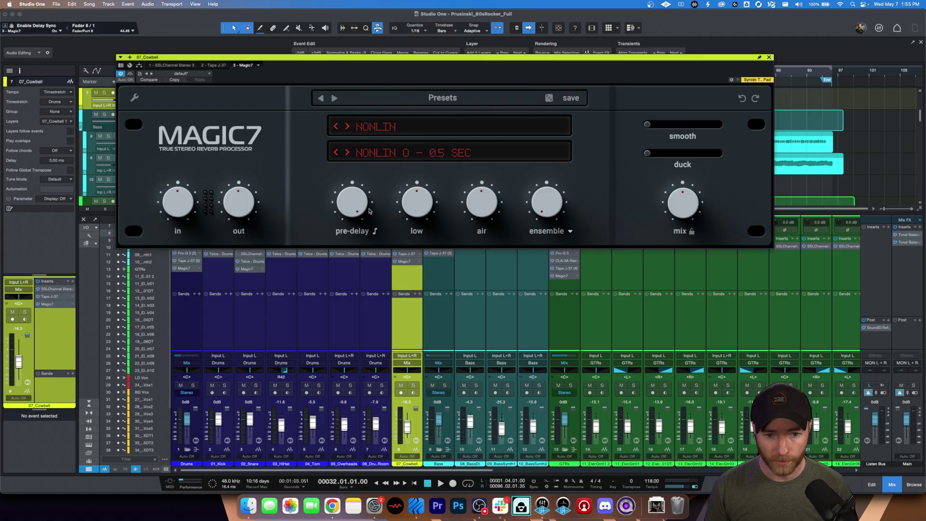
drag(369, 210, 341, 300)
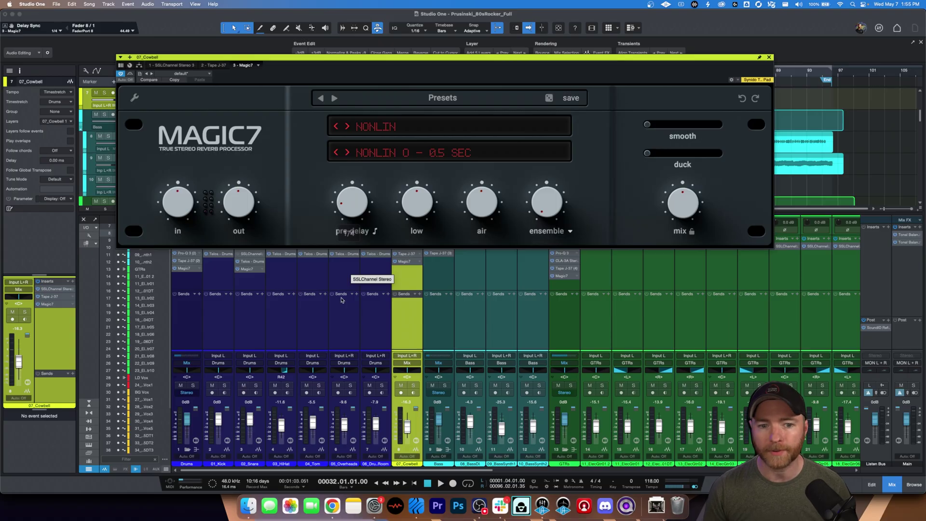
mouse_move(352, 209)
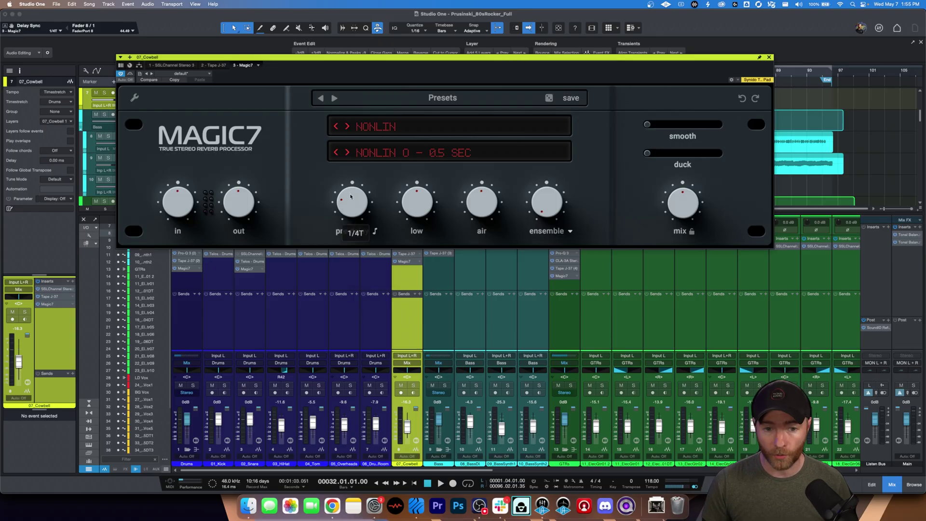
click(375, 232)
drag(356, 164, 373, 41)
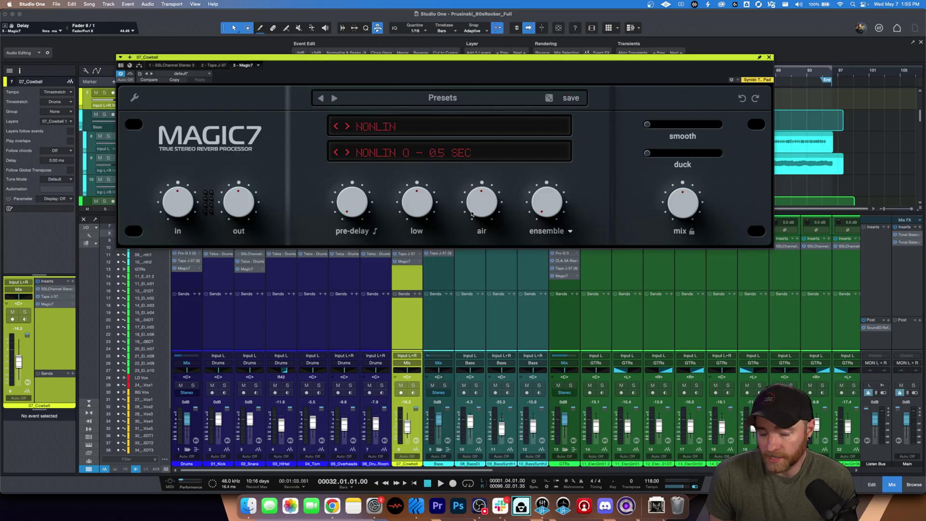
Load Small Ambience – 0.45 sec from the Ambience category and set modulation mode to flux.
click(379, 127)
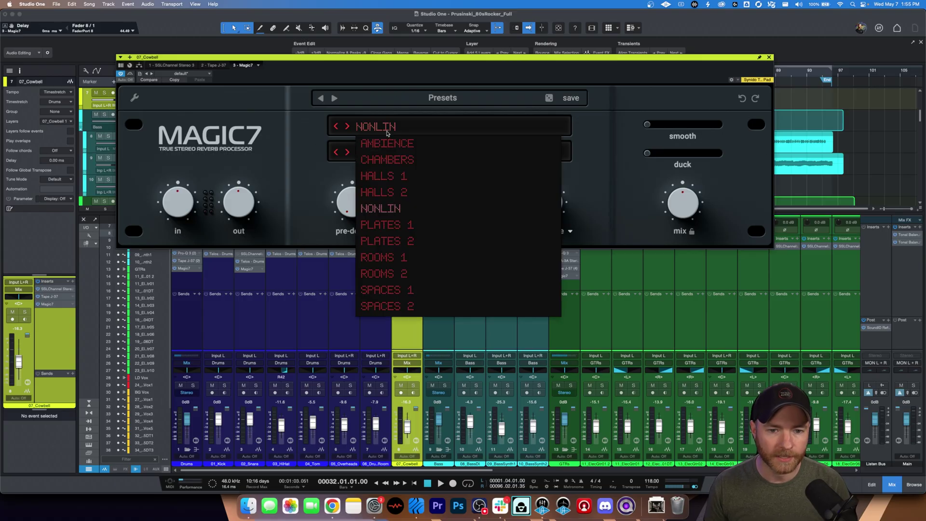
click(383, 145)
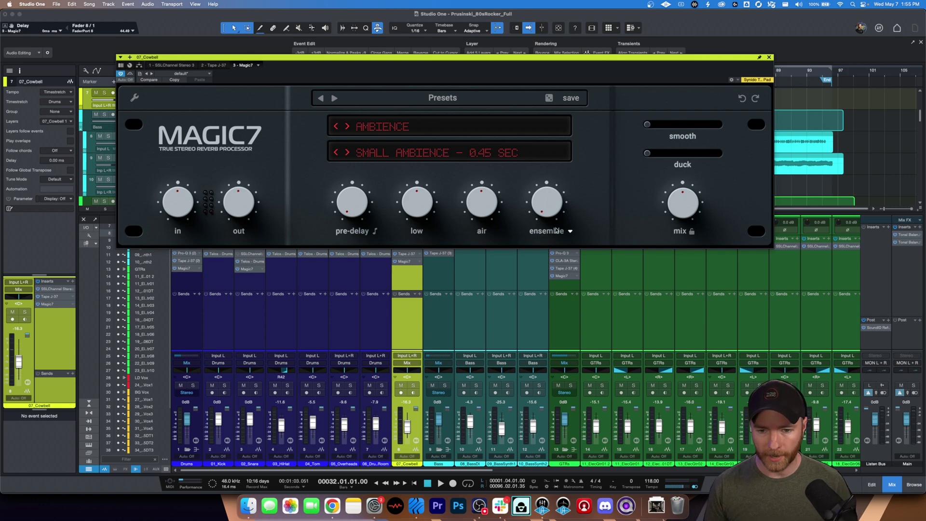
click(570, 231)
click(537, 244)
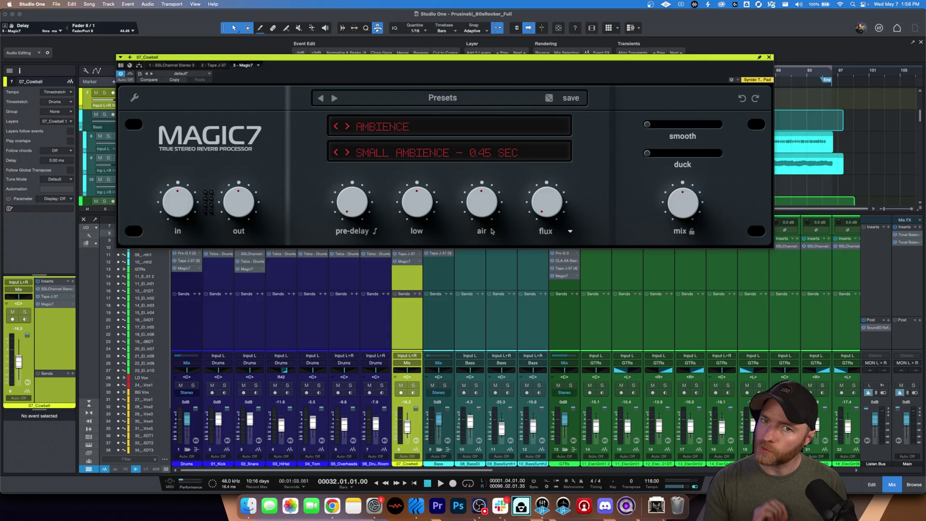
click(570, 231)
click(550, 252)
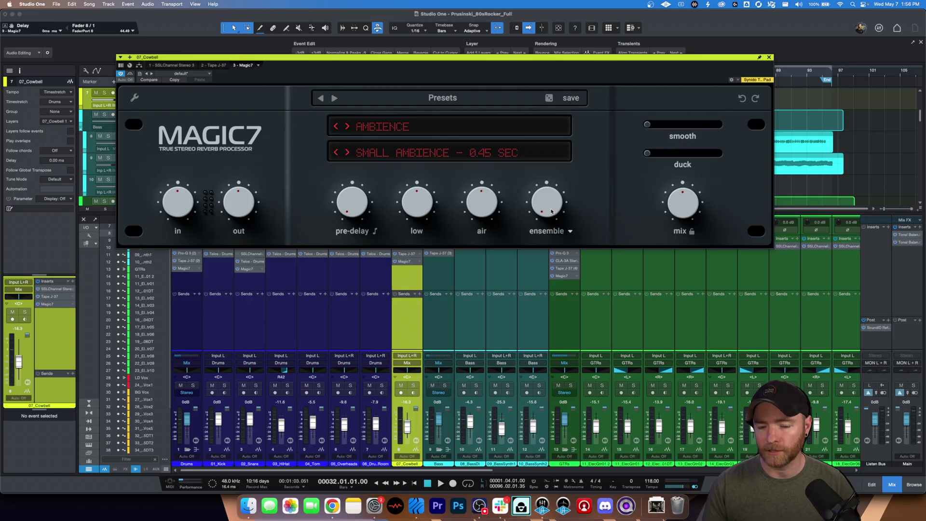
click(570, 231)
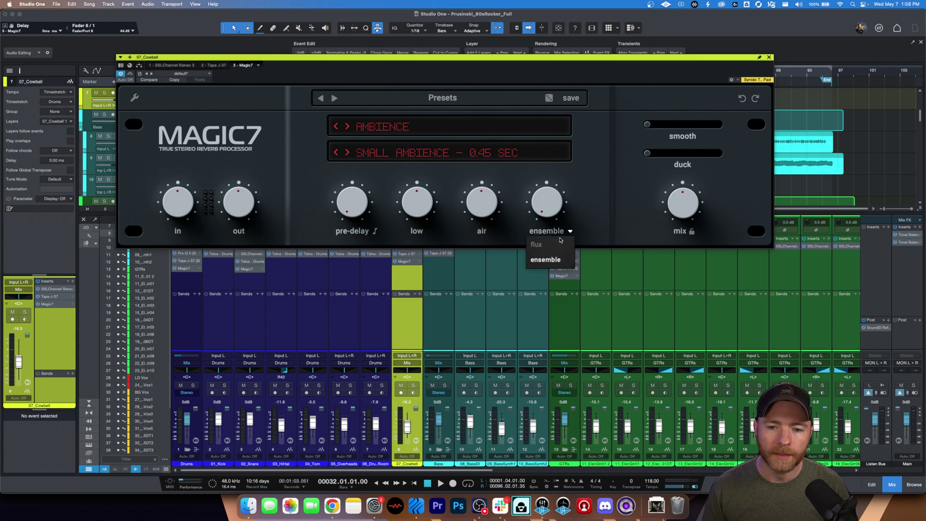
click(572, 244)
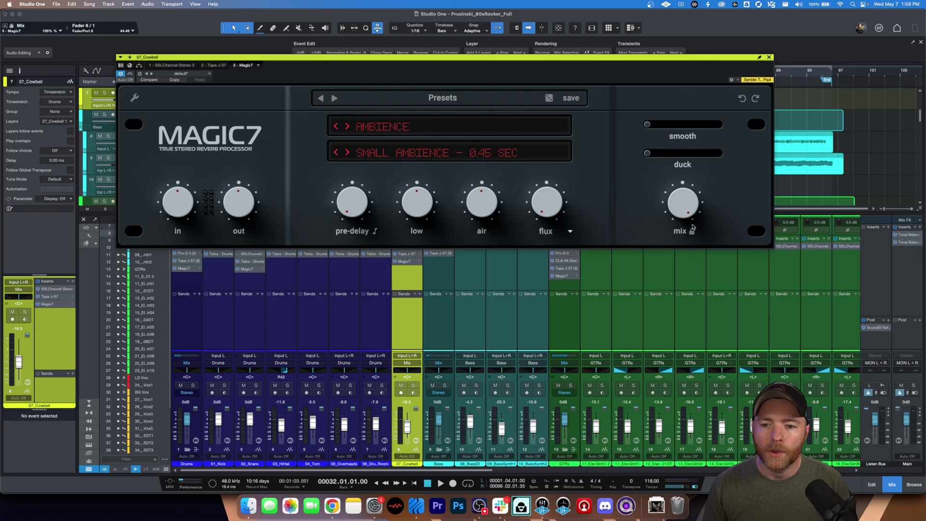
Lower Magic7's mix to 14%, leave smooth at 0%, and solo 07_Cowbell.
mouse_move(693, 226)
mouse_down()
mouse_move(686, 318)
mouse_move(693, 261)
mouse_move(684, 243)
mouse_up()
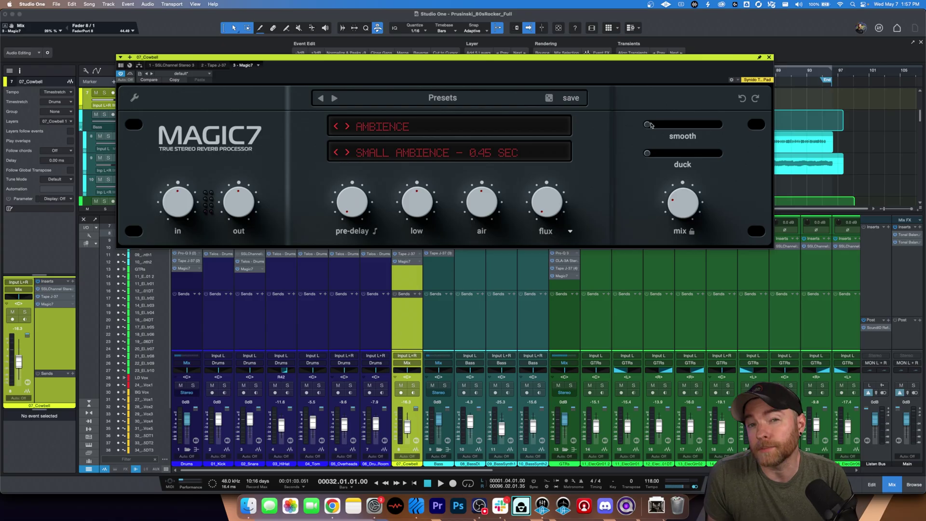
drag(650, 125, 687, 125)
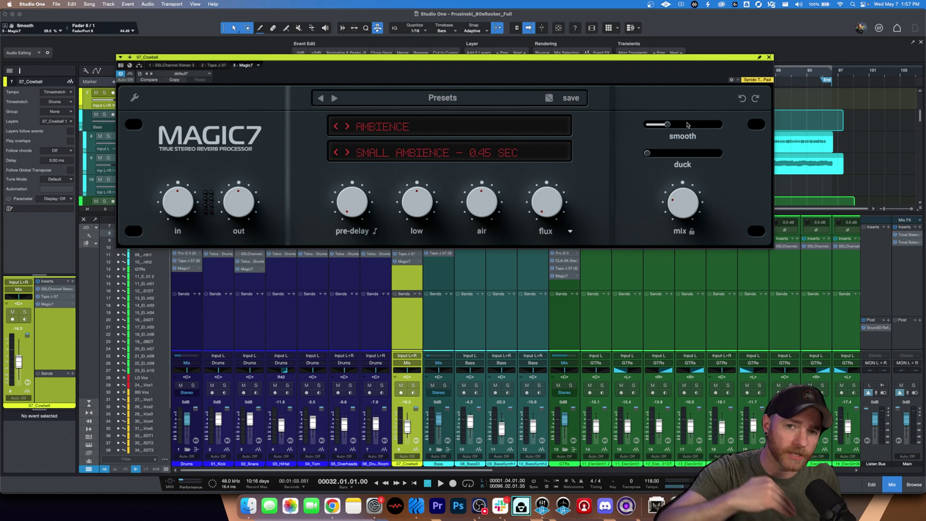
drag(687, 124, 669, 138)
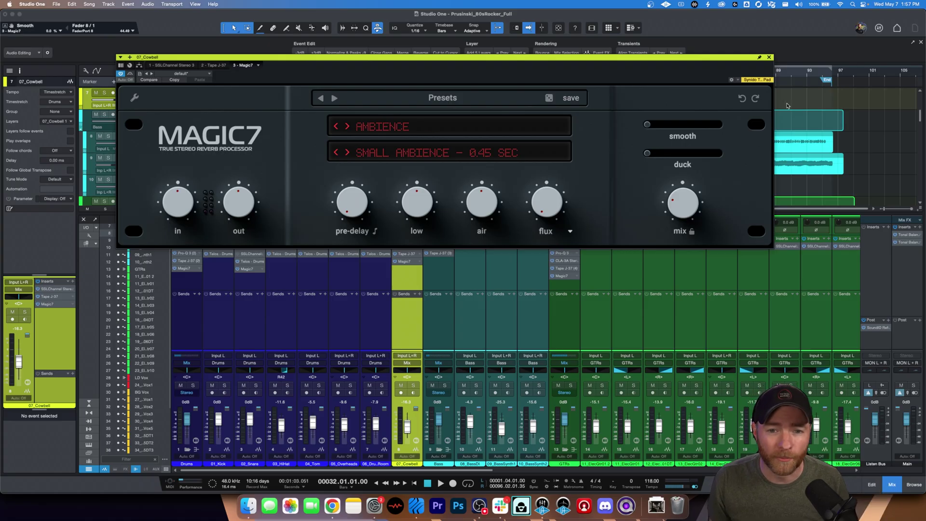
click(413, 386)
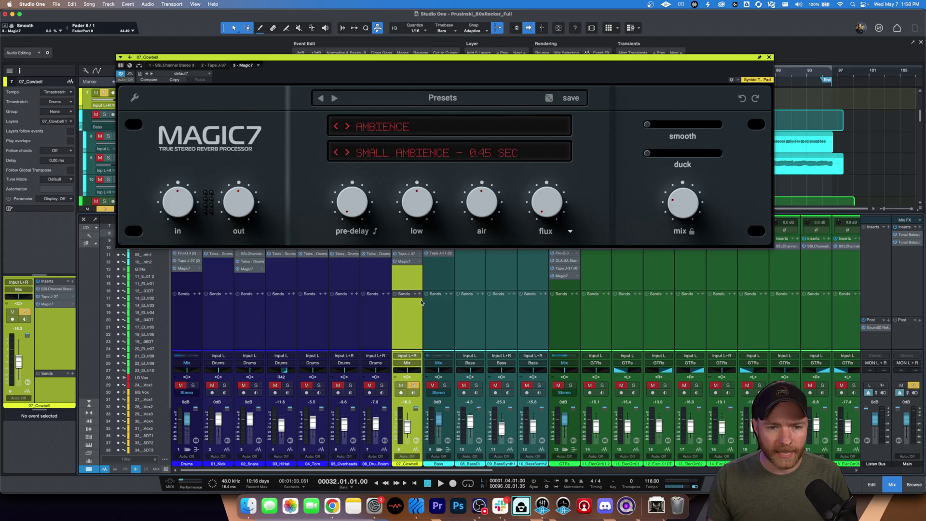
Loop bars 32 to 39, raise Magic7's mix to 50%, and play the loop.
drag(446, 60, 442, 130)
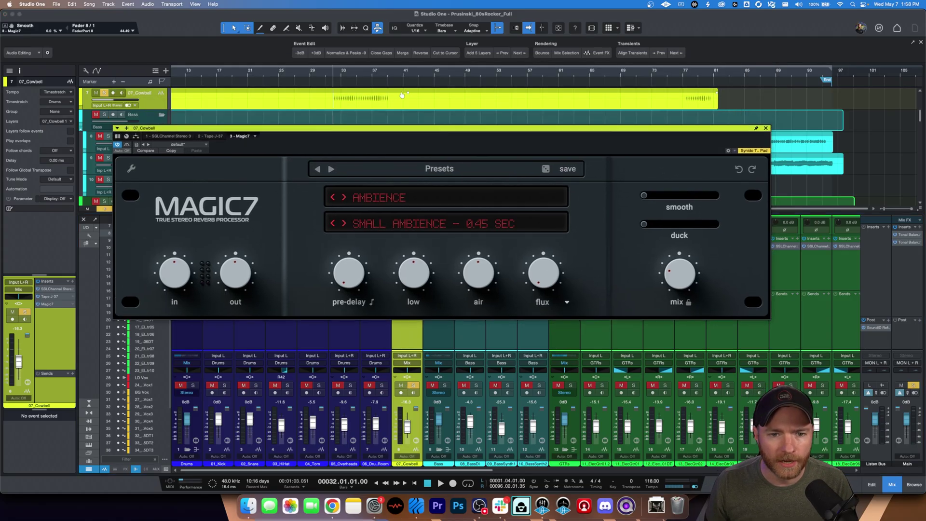
drag(335, 63, 384, 68)
drag(513, 130, 525, 116)
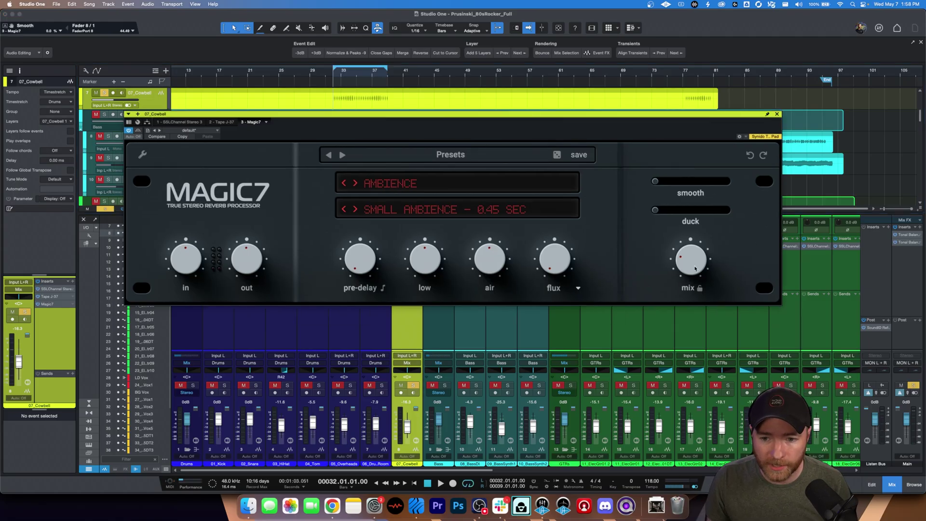
drag(695, 269, 716, 274)
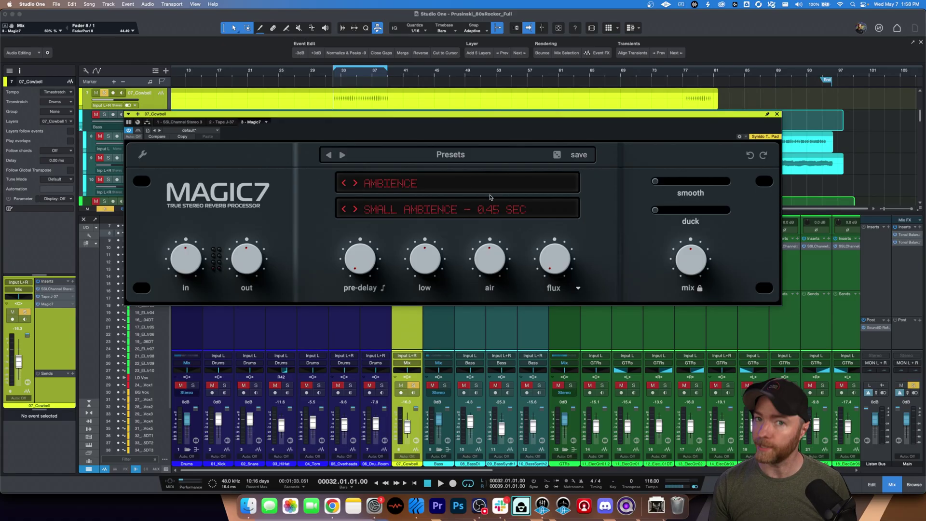
key(space)
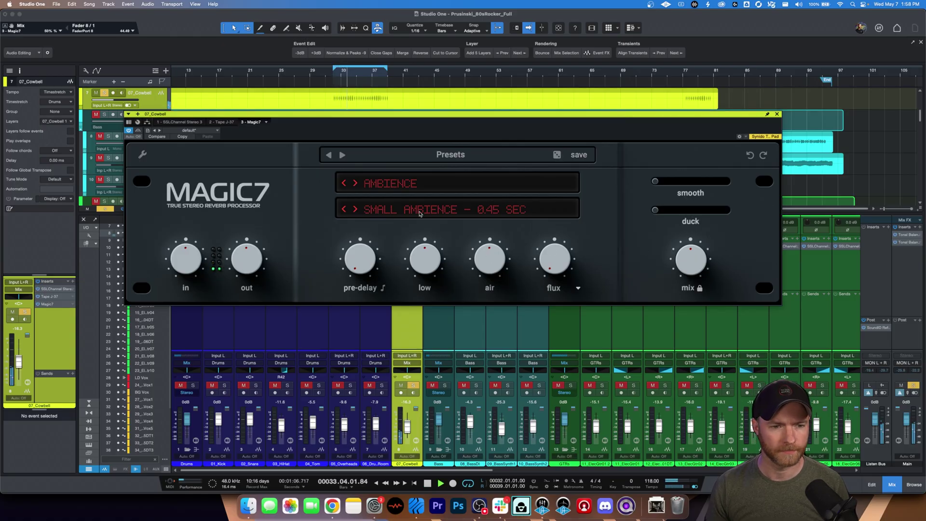
Compare the cowbell with Magic7 bypassed and active, then audition several random presets.
click(139, 131)
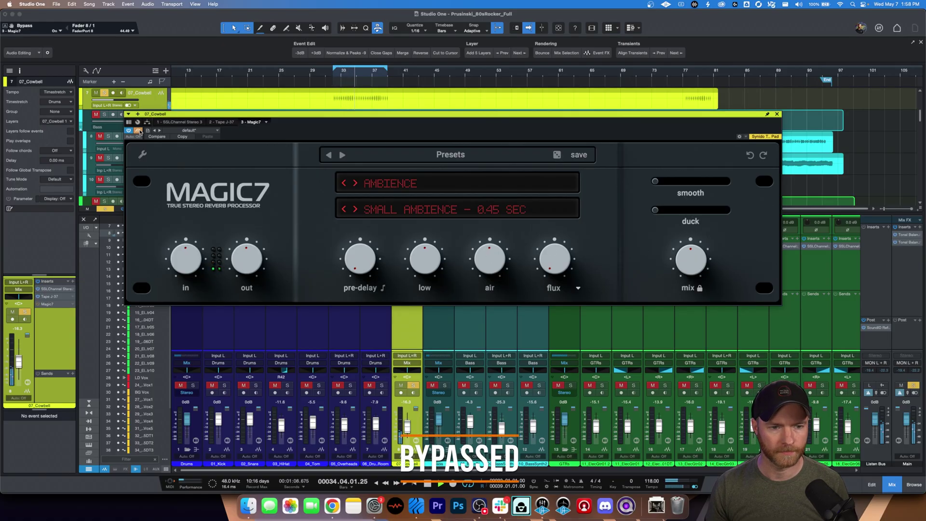
click(139, 131)
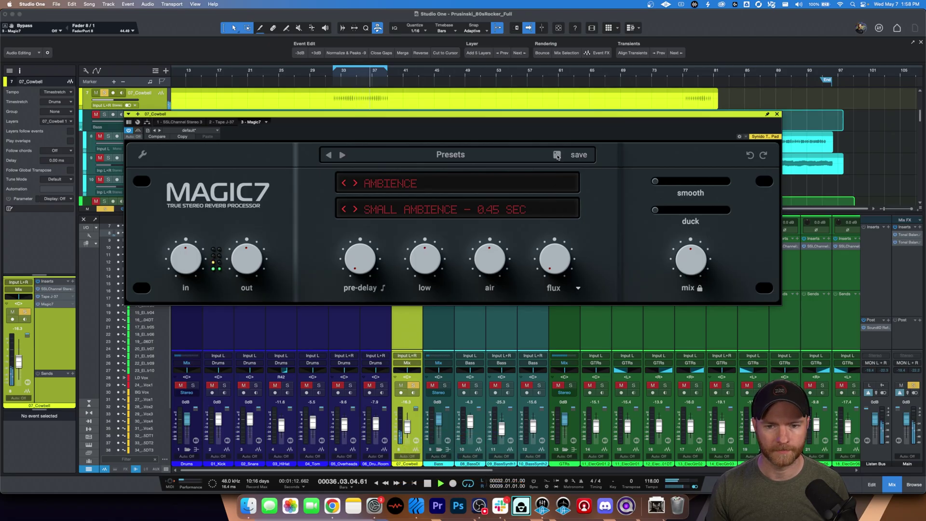
click(557, 154)
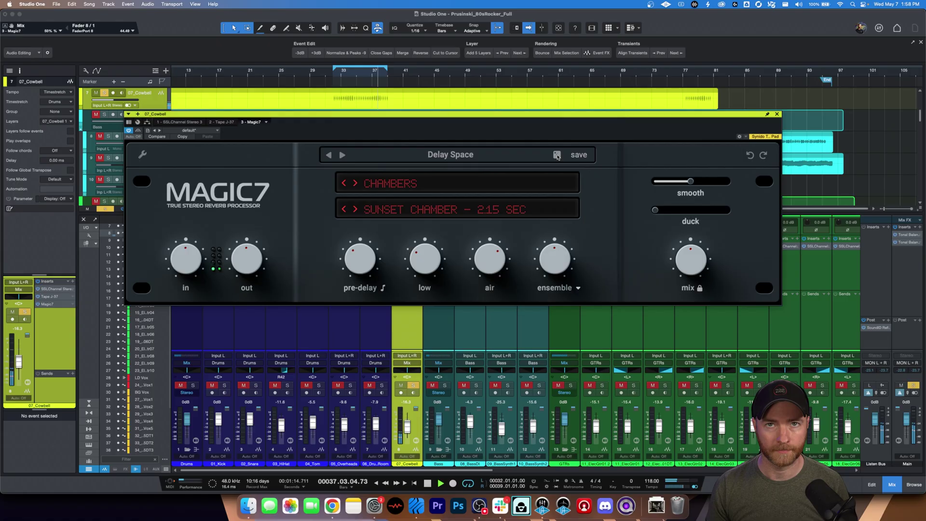
click(557, 155)
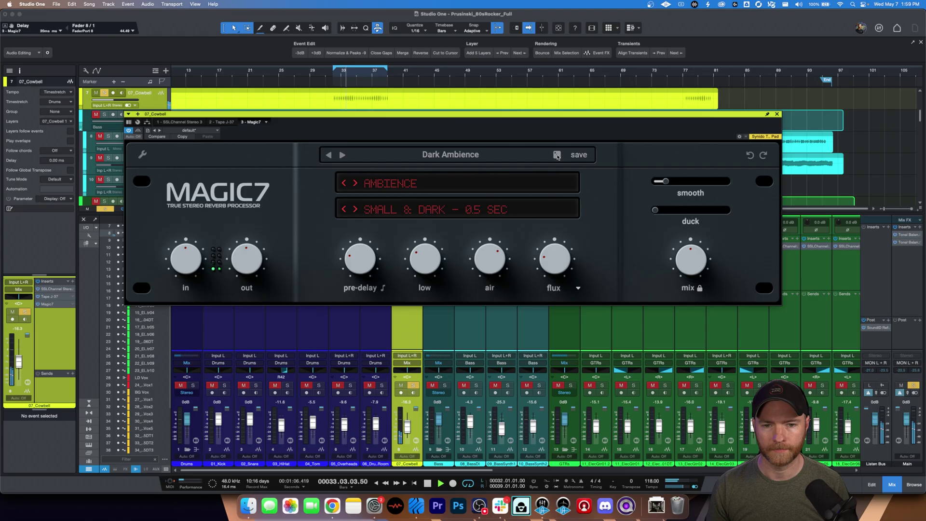
click(558, 155)
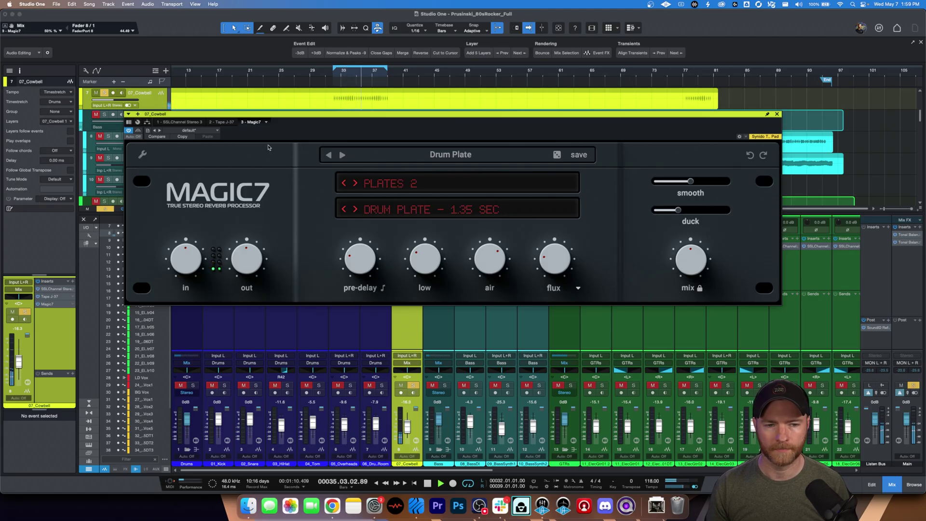
Compare bypass again, keep randomizing until Saint Sylvain – 3.5 sec loads, then stop playback.
click(137, 131)
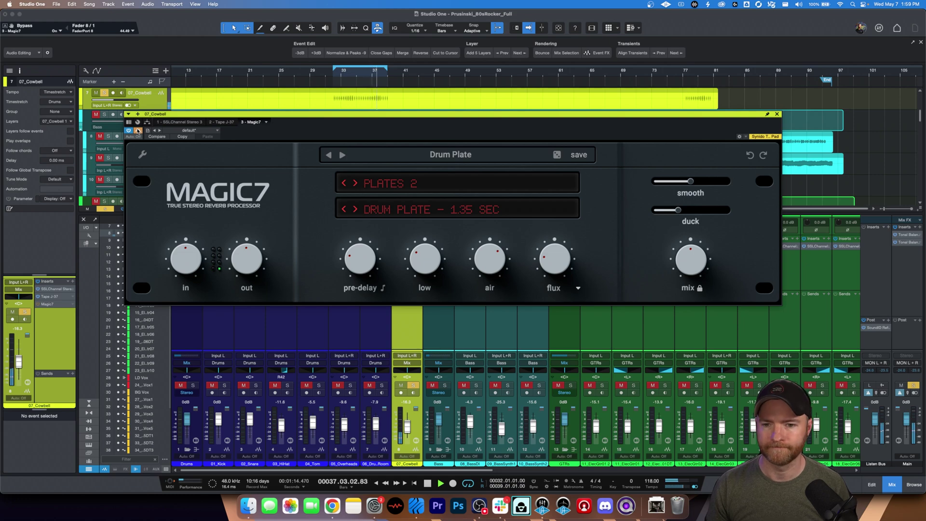
click(137, 130)
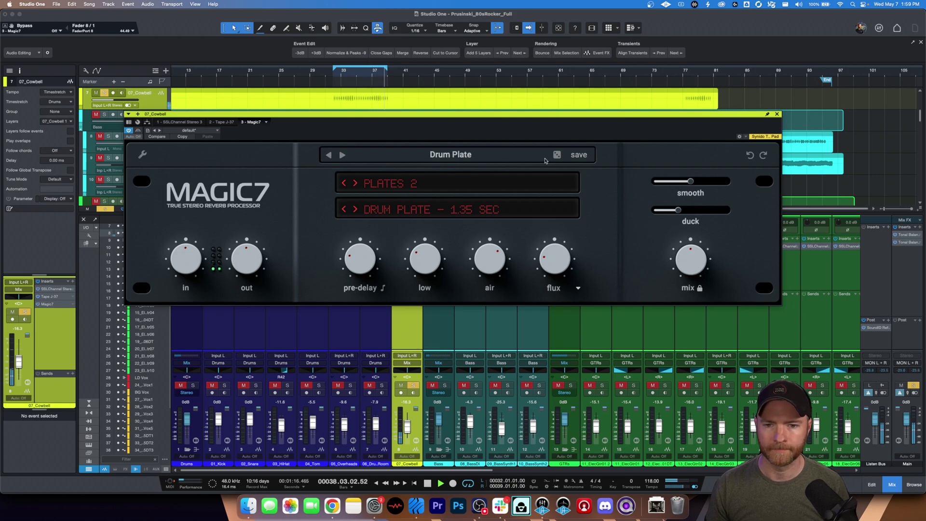
click(557, 155)
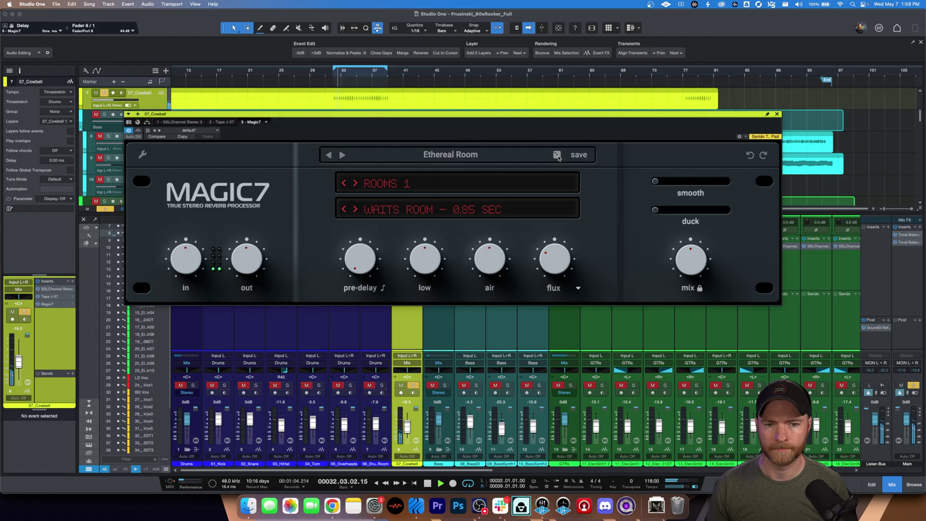
click(557, 155)
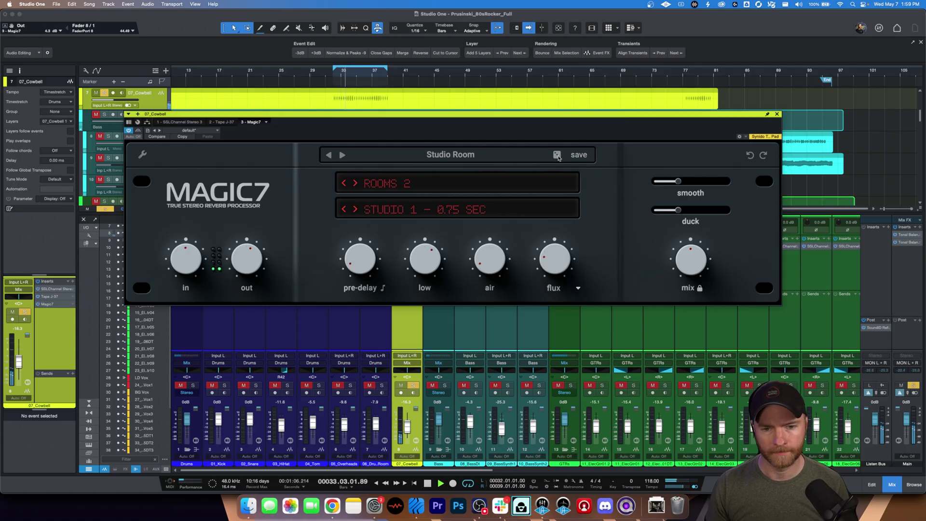
click(557, 155)
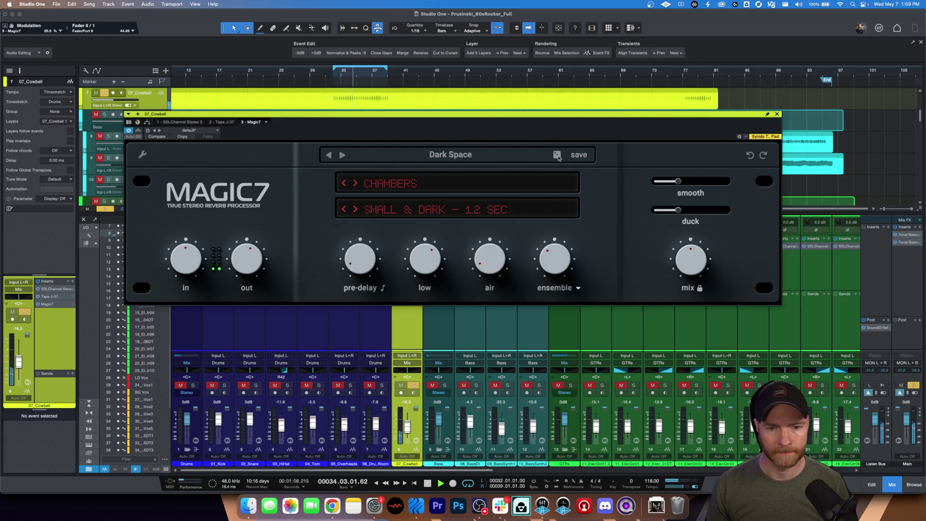
click(557, 155)
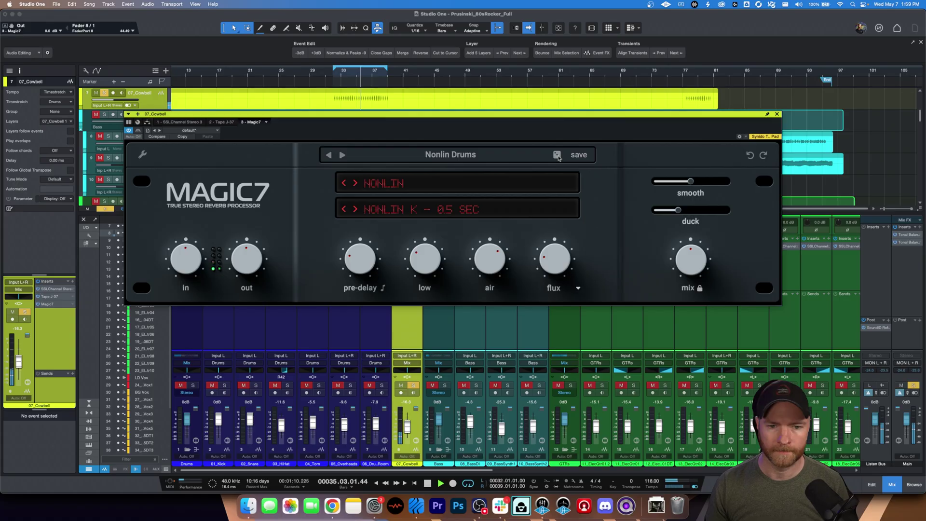
click(557, 155)
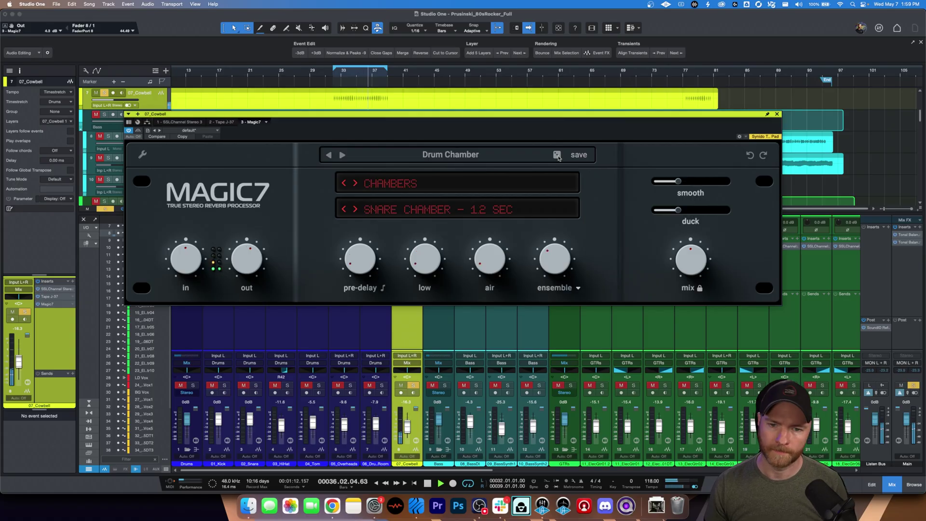
click(557, 155)
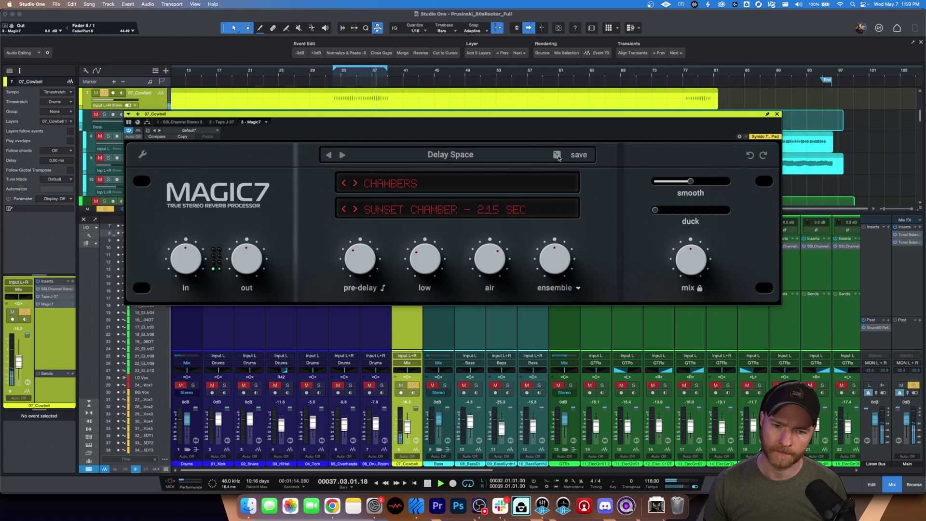
click(557, 154)
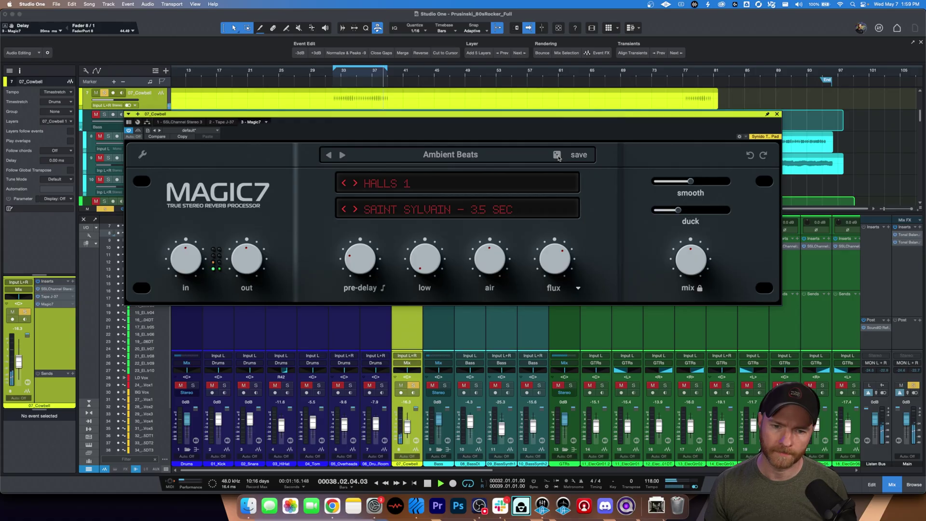
key(space)
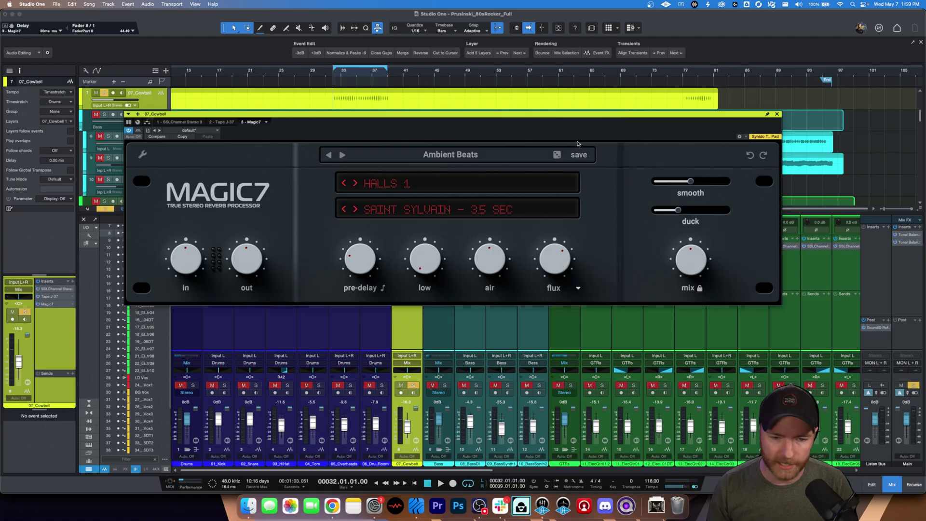
Close the cowbell's Magic7 window, unsolo 07_Cowbell, and select the 02_Snare channel.
click(778, 114)
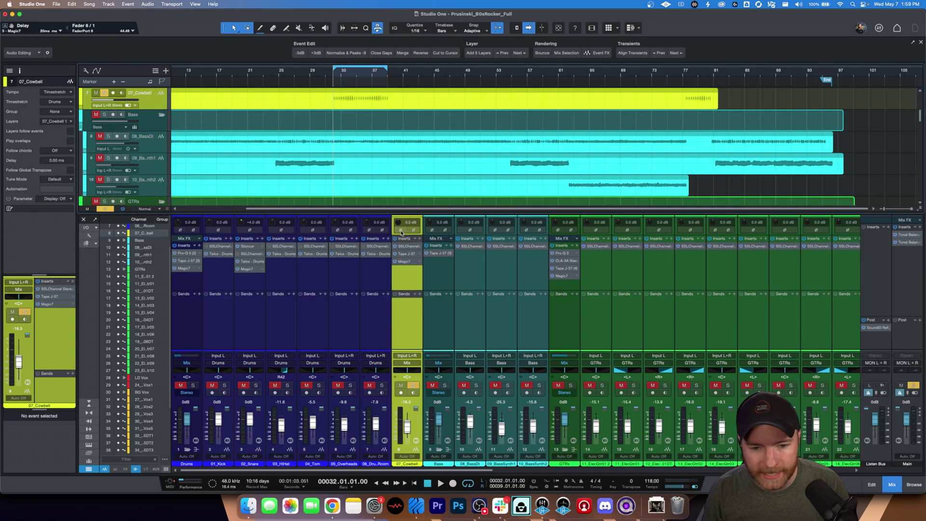
click(414, 385)
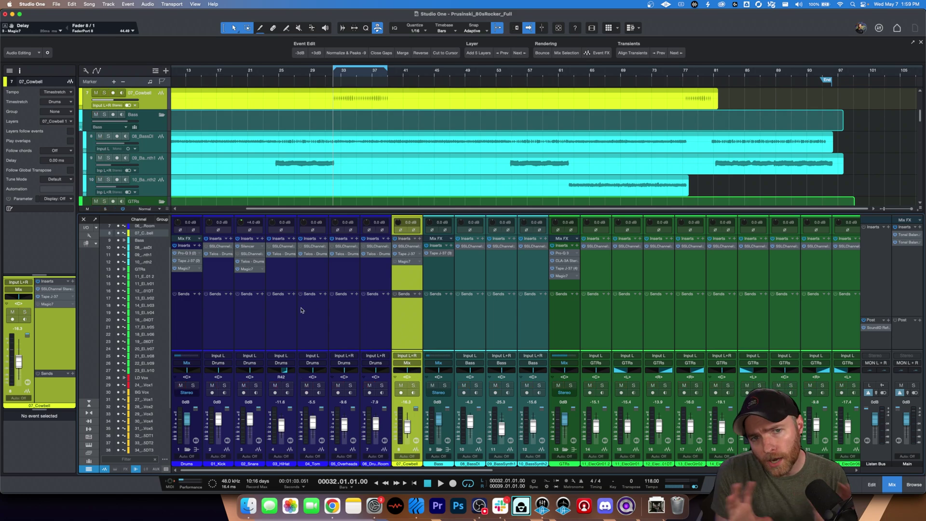
click(255, 335)
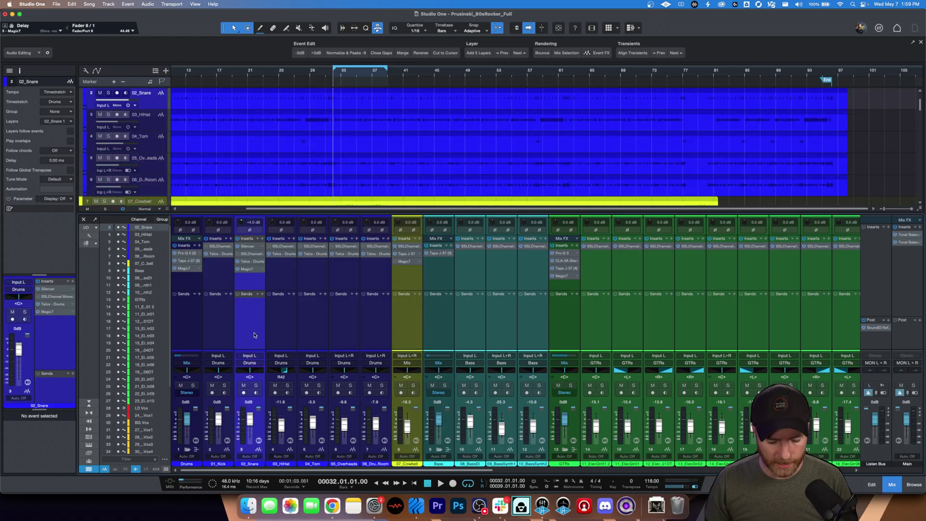
key(super+alt+k)
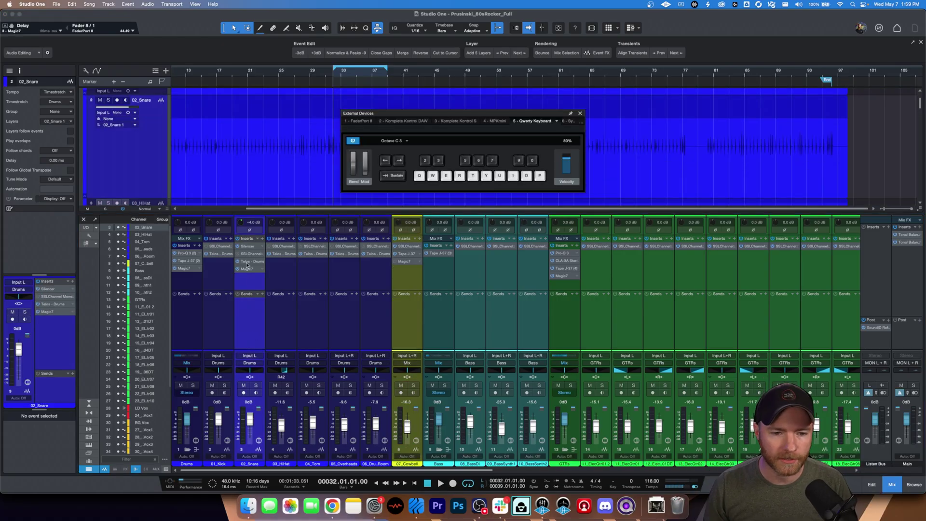
click(581, 113)
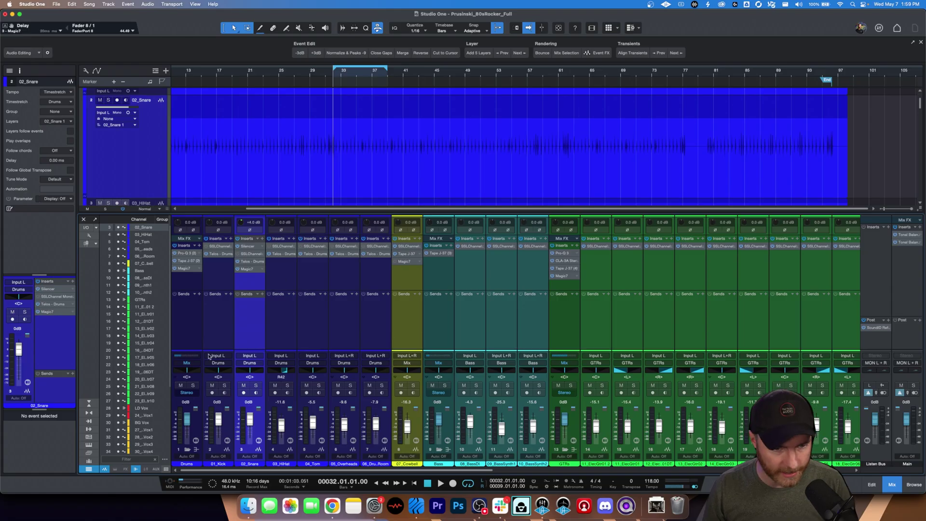
Solo 02_Snare with its Magic7 reverb switched off and bring up its window.
key(s)
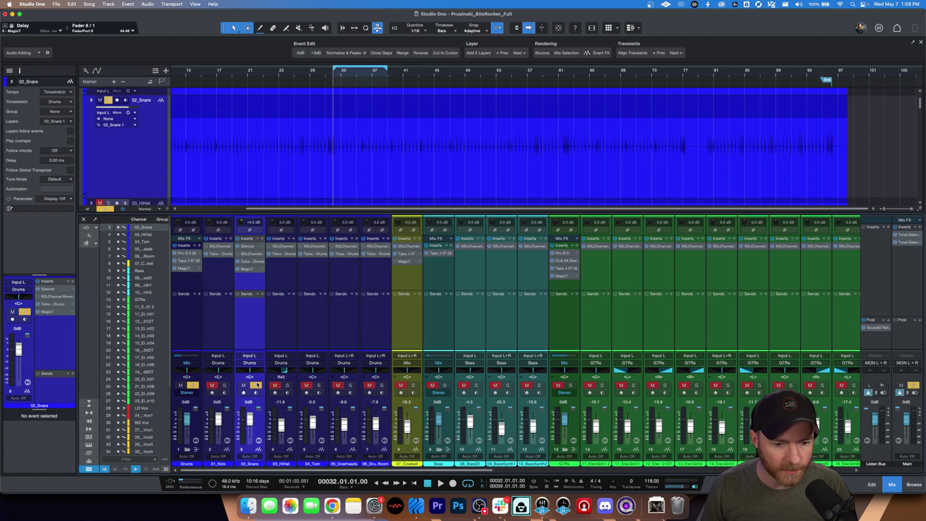
click(238, 269)
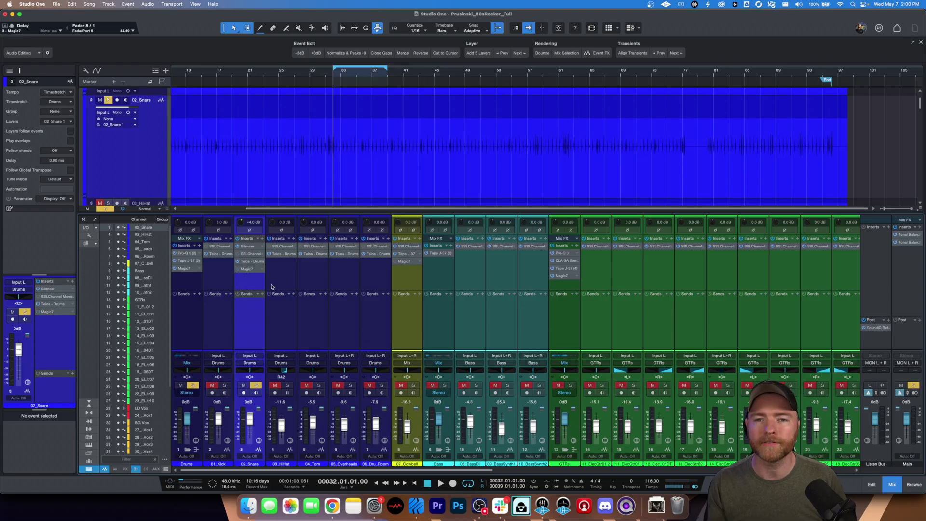
click(245, 268)
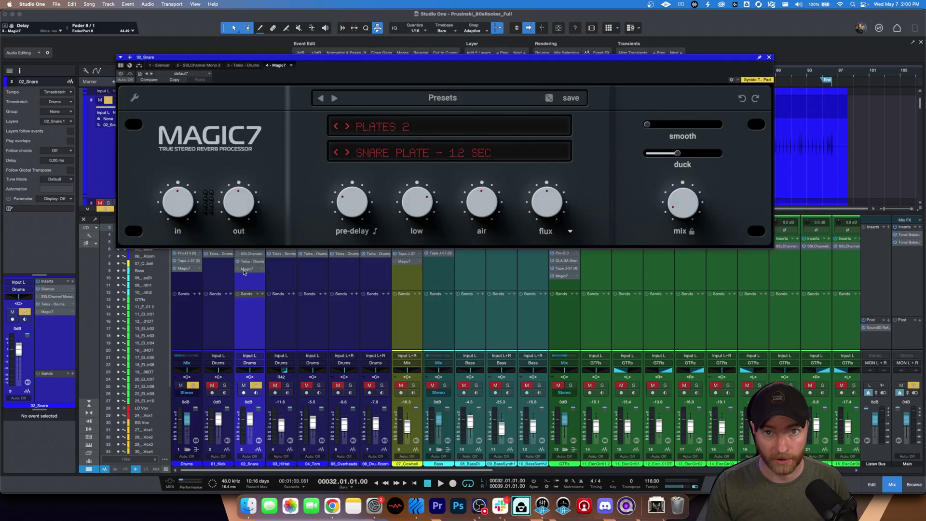
Play the snare with its Snare Plate reverb bypassed then active, stop, and solo the Drums bus.
key(space)
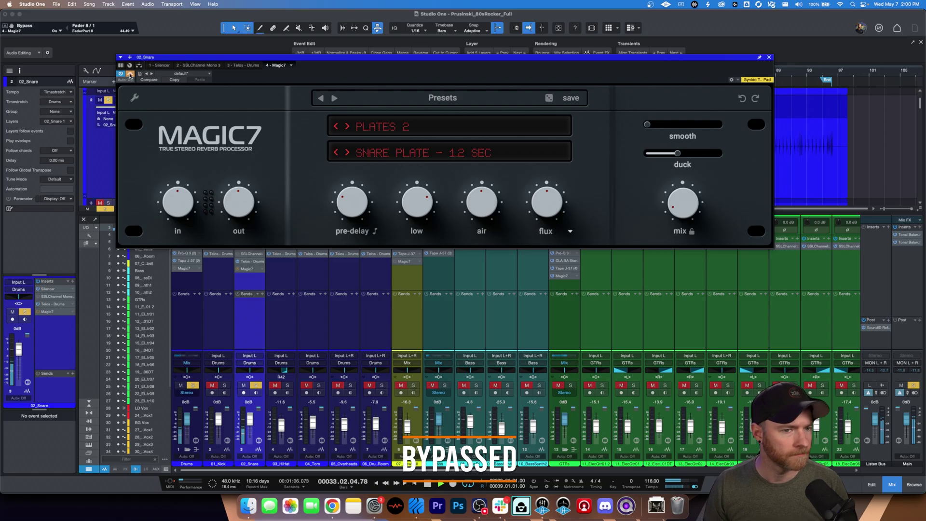
click(130, 75)
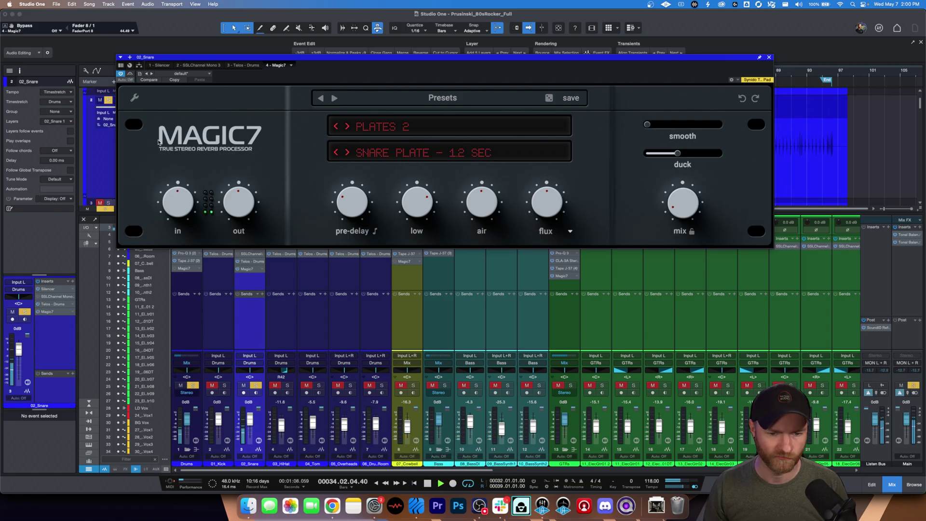
key(space)
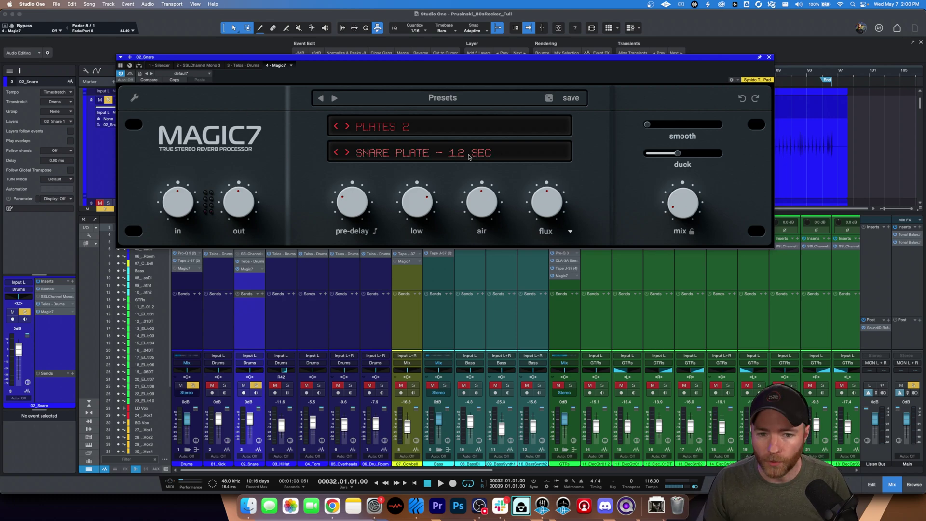
mouse_move(686, 210)
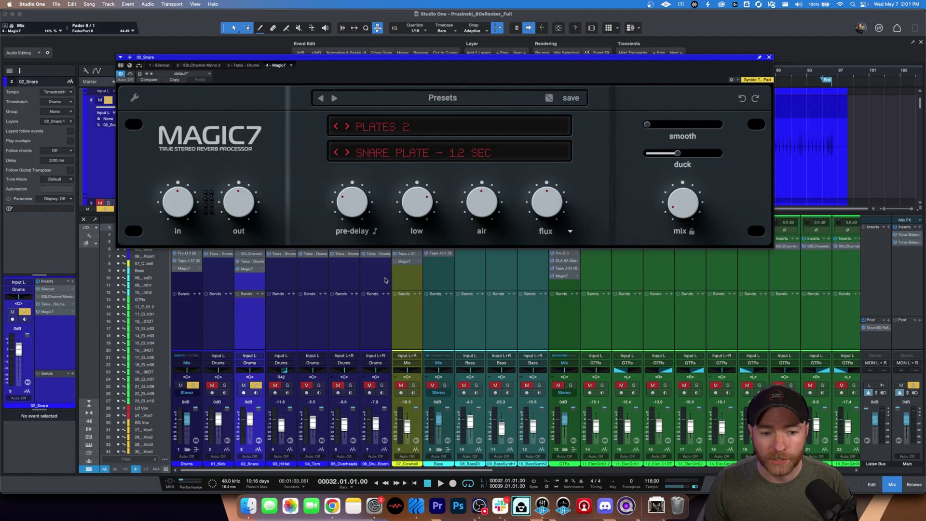
click(192, 385)
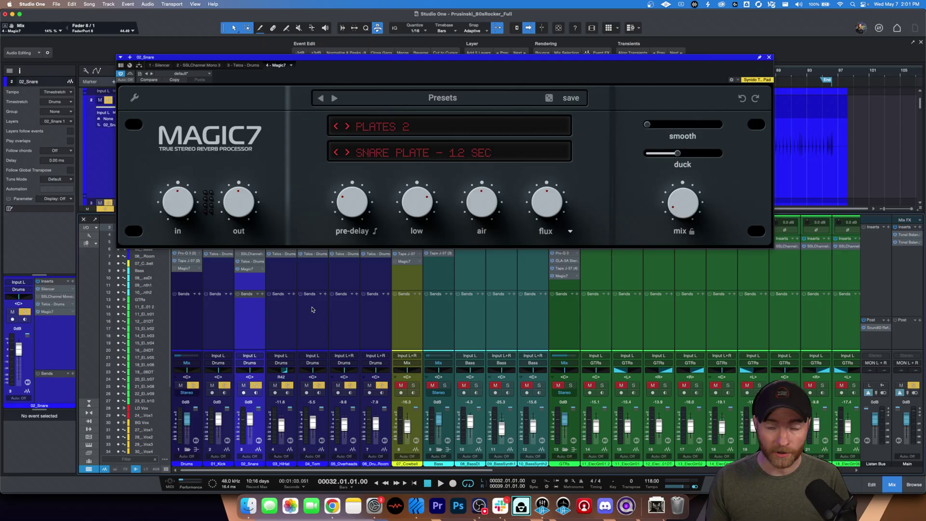
Play the drum kit with the snare Magic7 bypassed, then show the Drums bus Studio K – 0.2 sec reverb.
key(space)
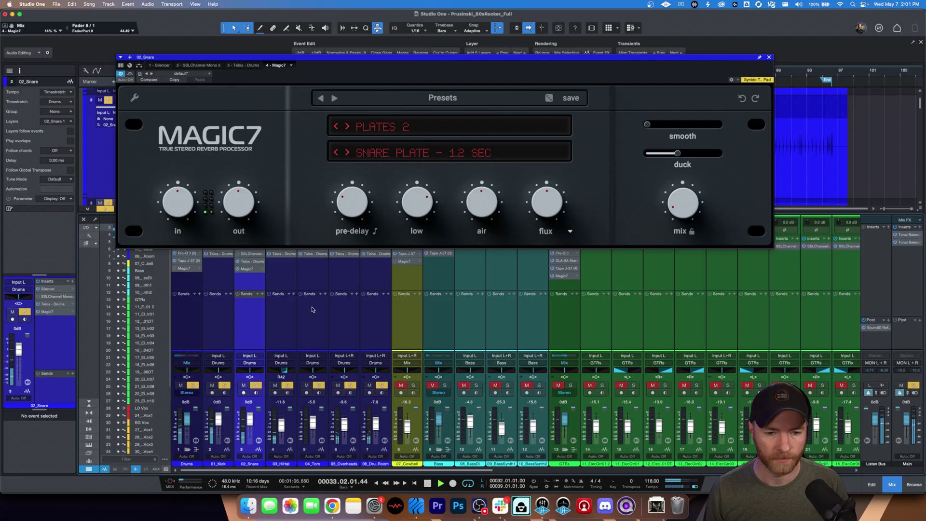
click(237, 269)
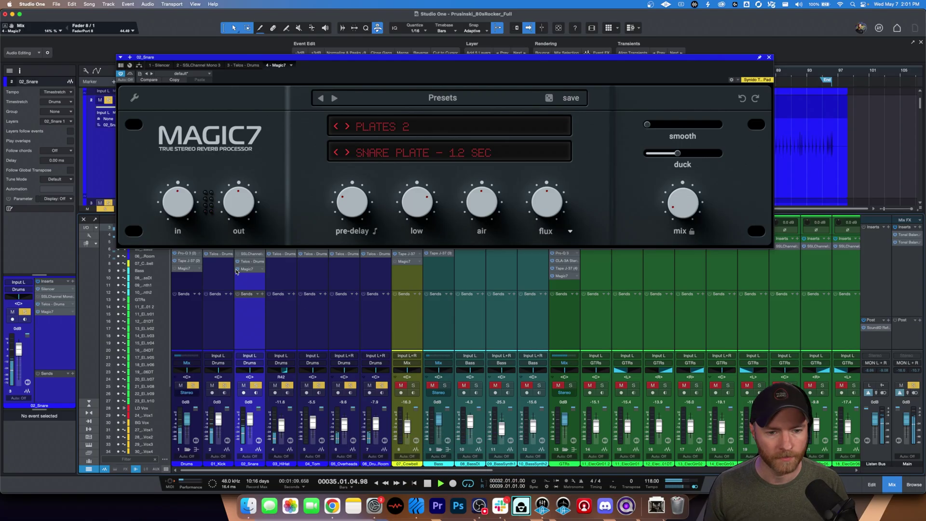
key(space)
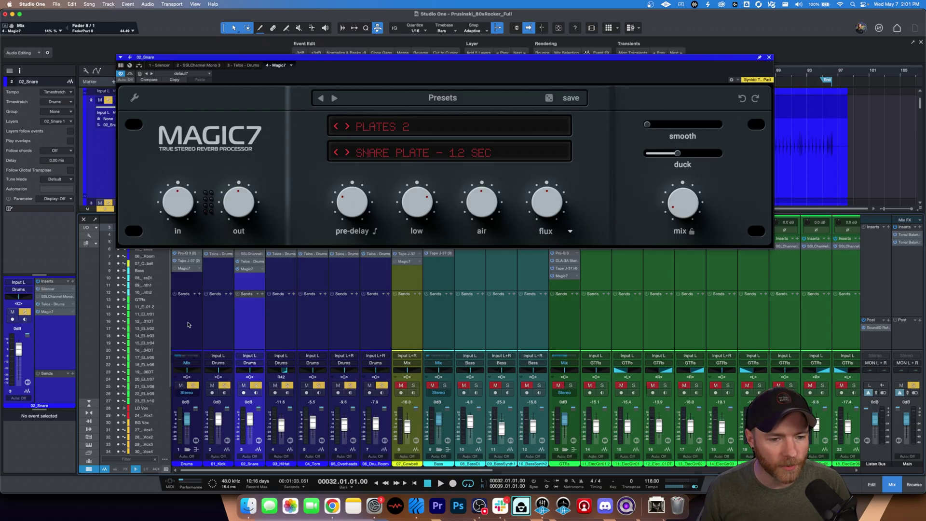
click(190, 323)
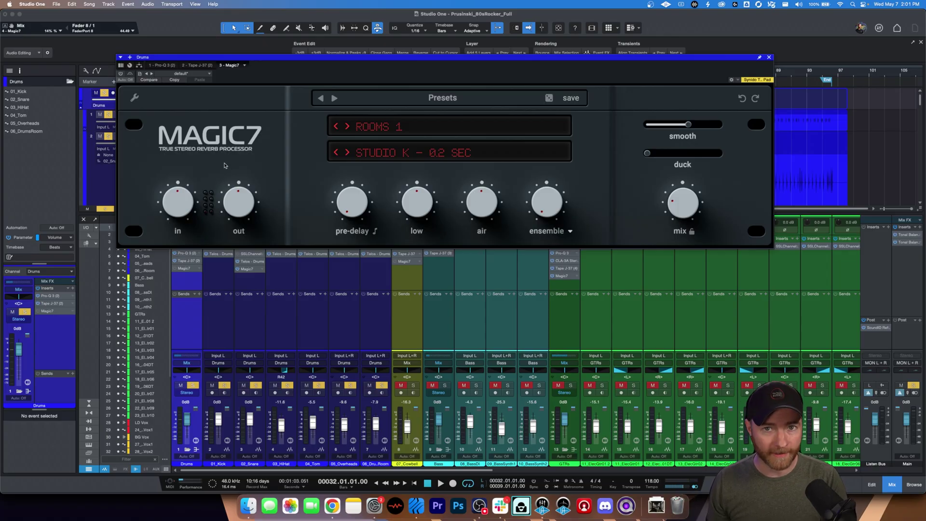
Play the drums with the Drums bus reverb bypassed, then switch that reverb on mid-playback.
key(space)
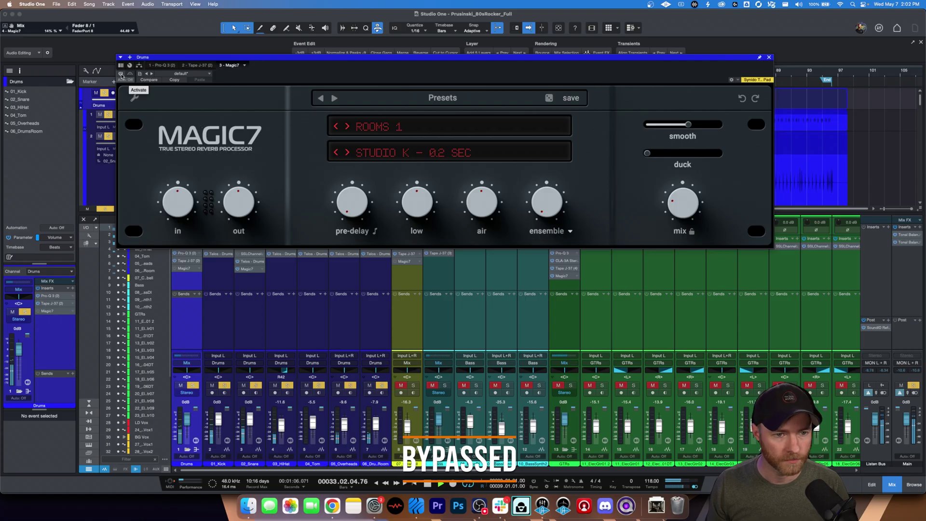
click(120, 75)
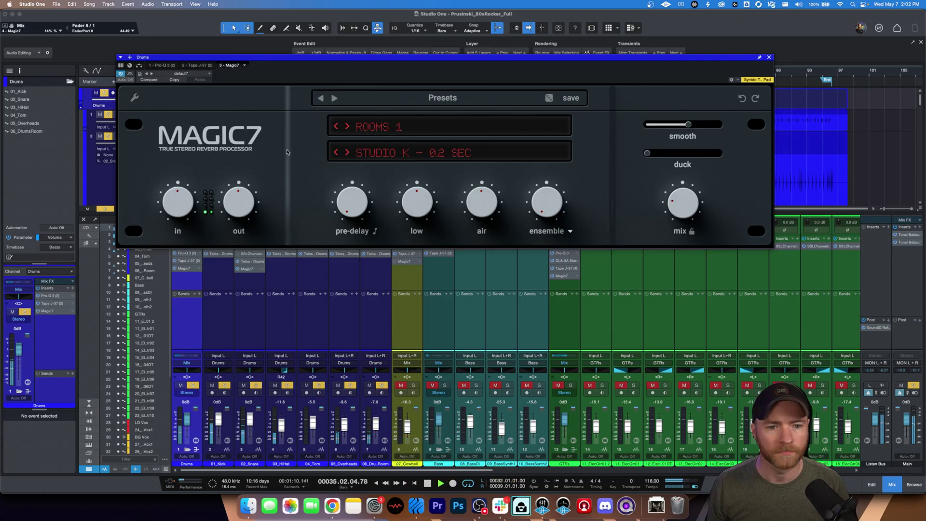
key(space)
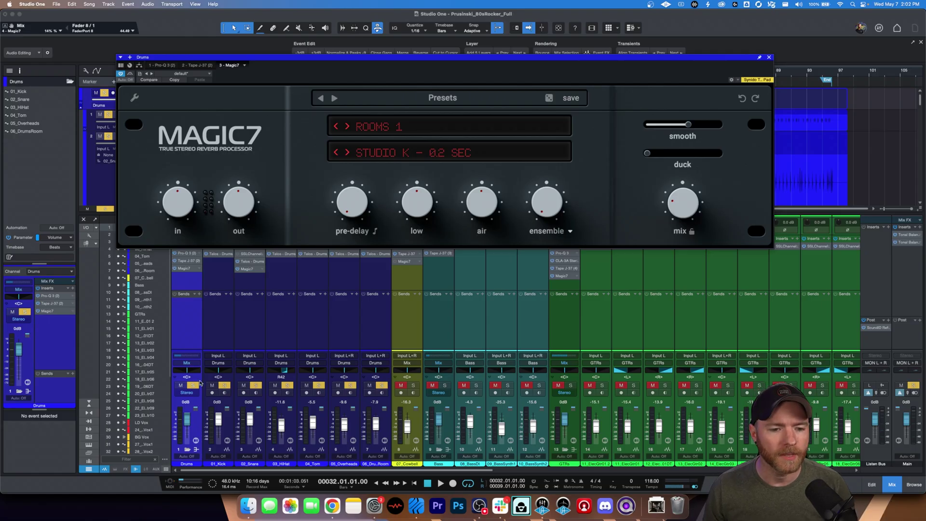
Clear the drums solo, bypass the GTRs bus Magic7 reverb and solo the guitar bus.
key(s)
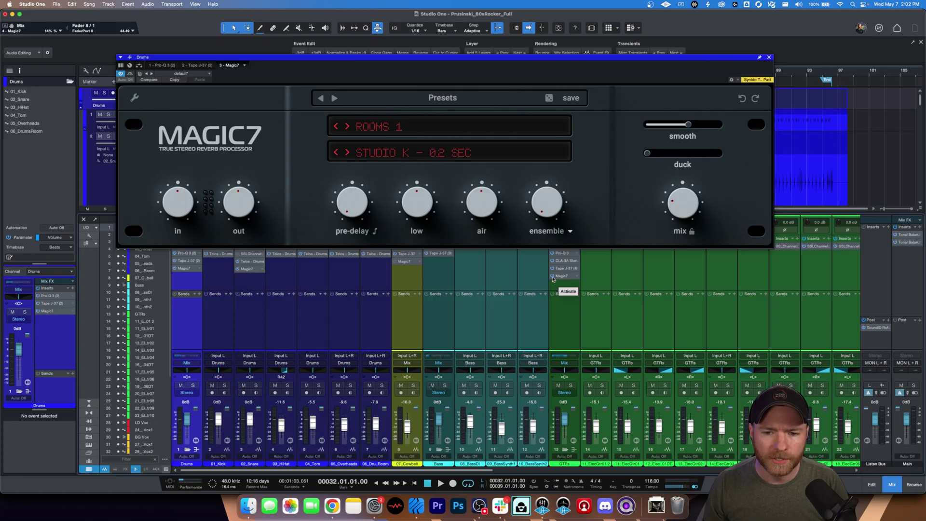
click(553, 277)
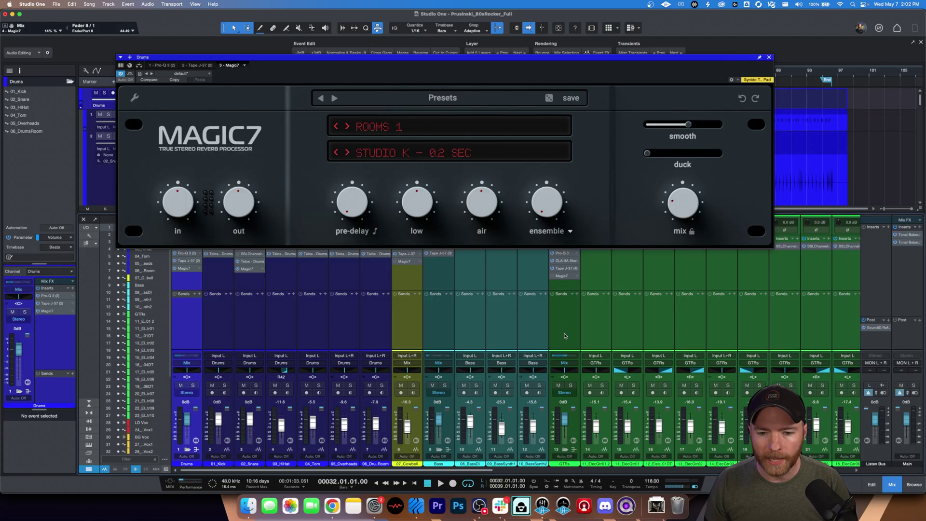
click(571, 384)
Show the GTRs bus reverb settings and play the guitars without reverb.
click(568, 338)
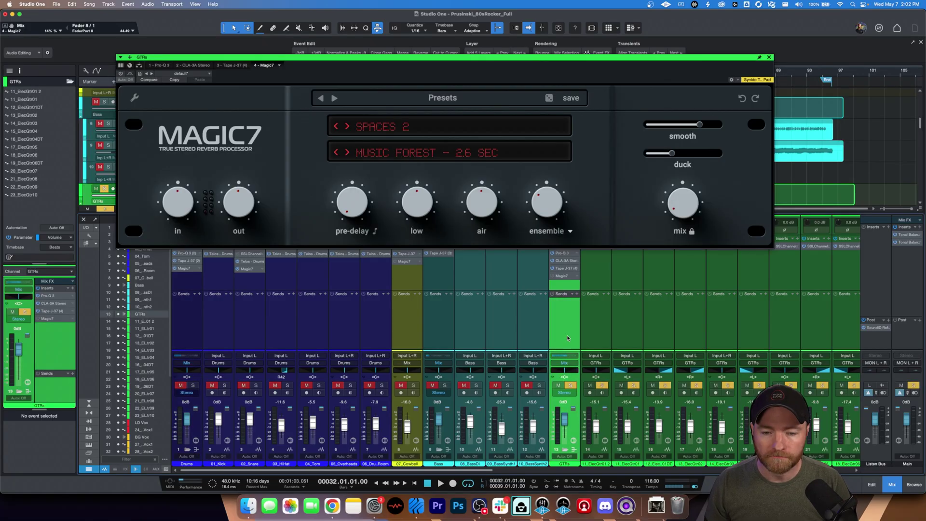
key(space)
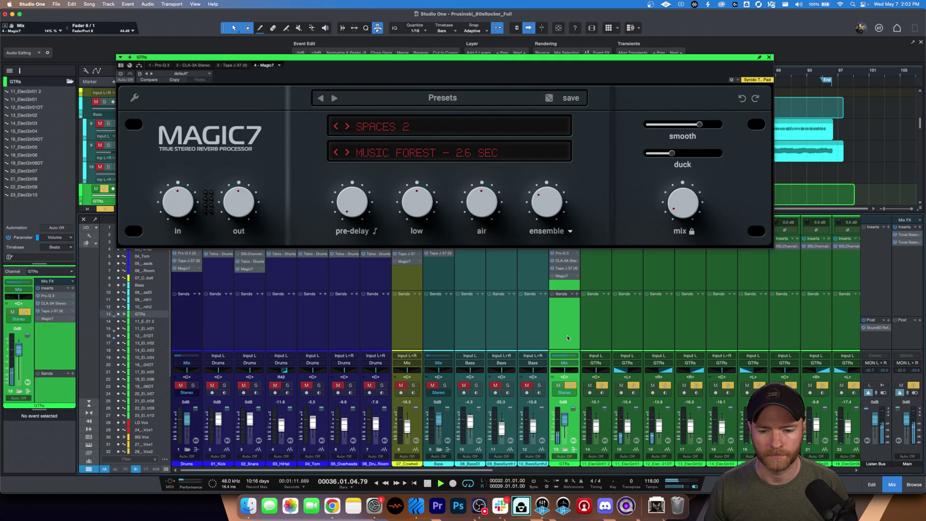
key(space)
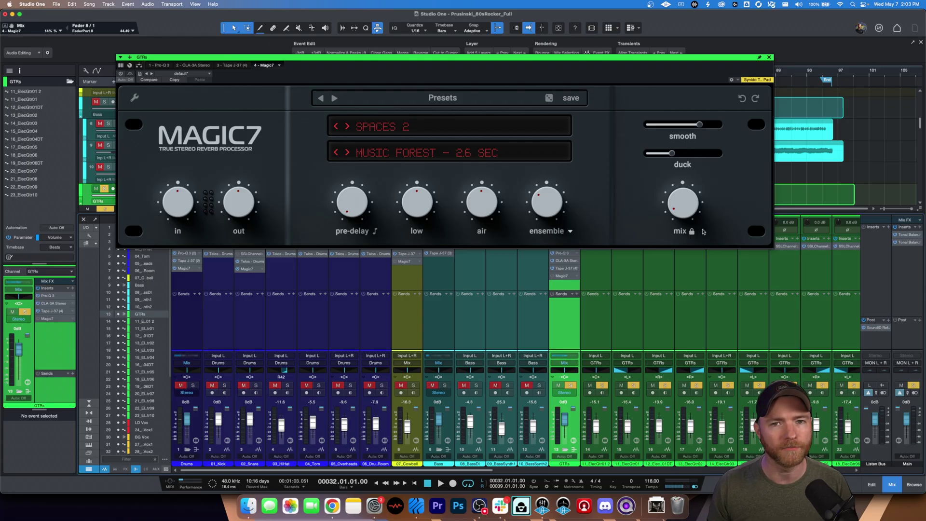
Replay the guitars and switch the Music Forest – 2.6 sec Magic7 reverb back on.
key(space)
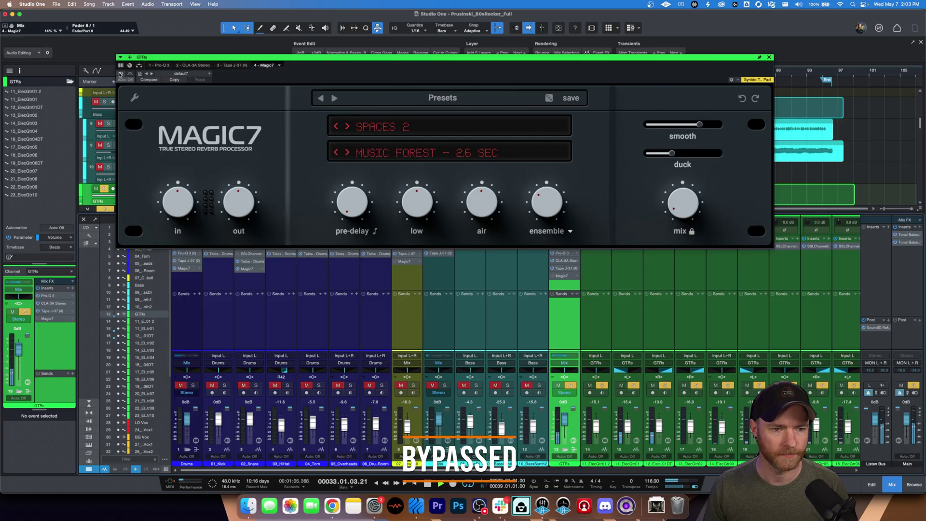
click(120, 75)
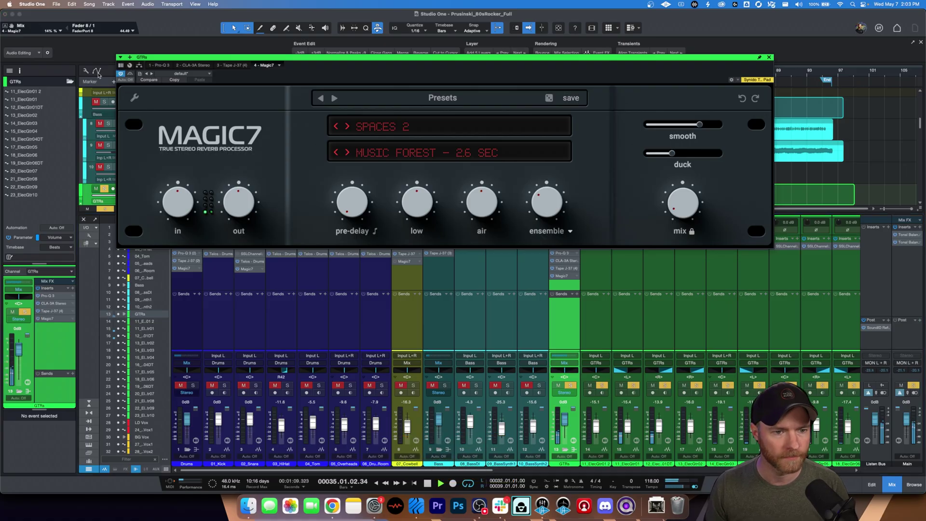
key(space)
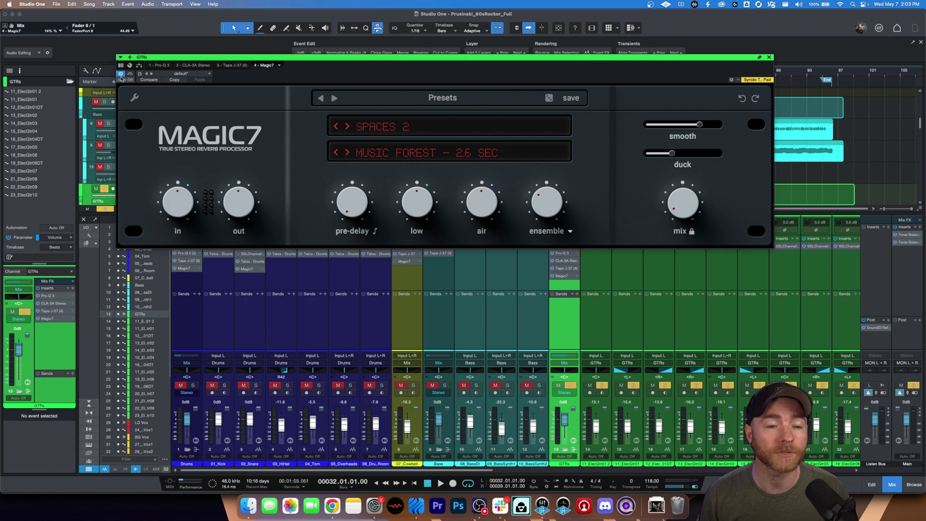
key(space)
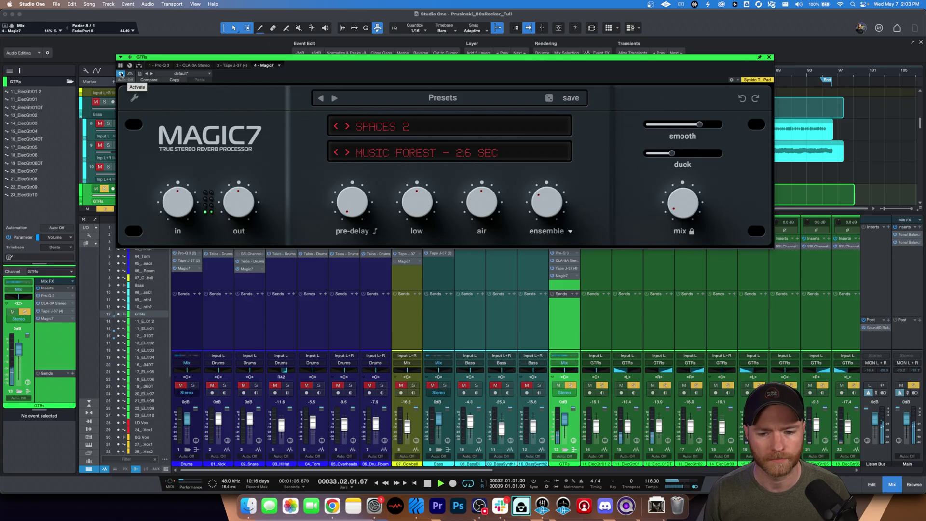
click(121, 74)
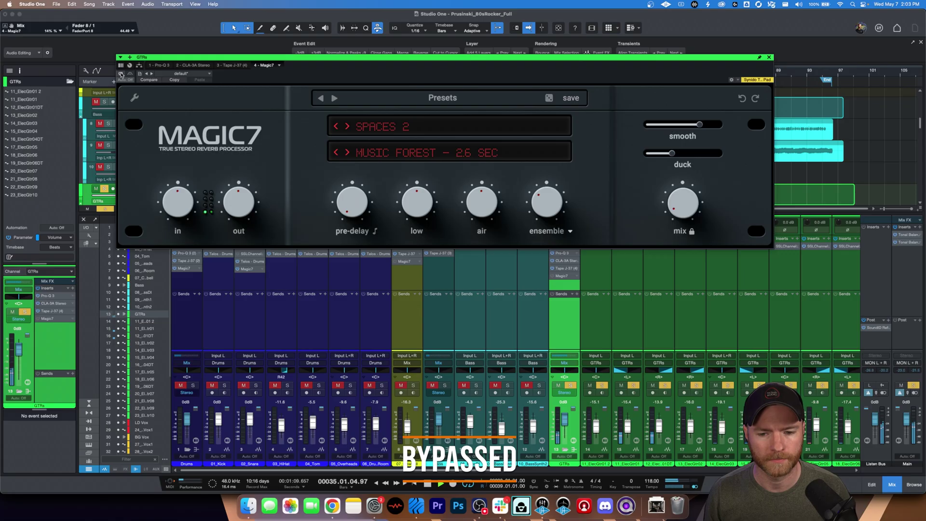
click(121, 74)
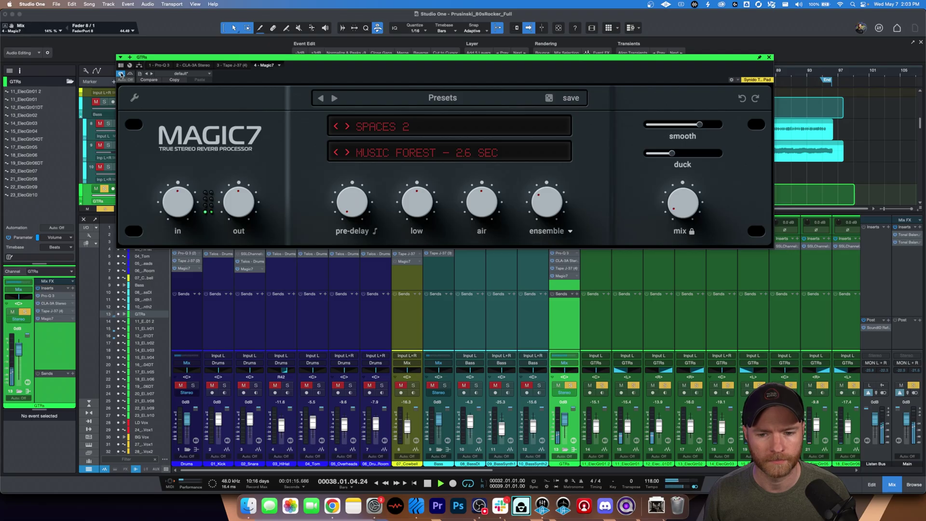
key(space)
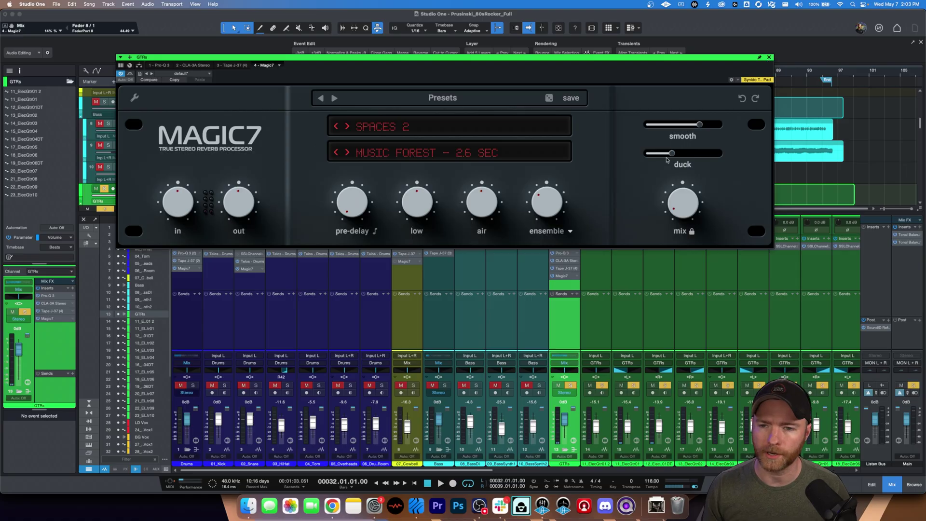
Solo the Drums bus and play the drums section through once.
click(414, 385)
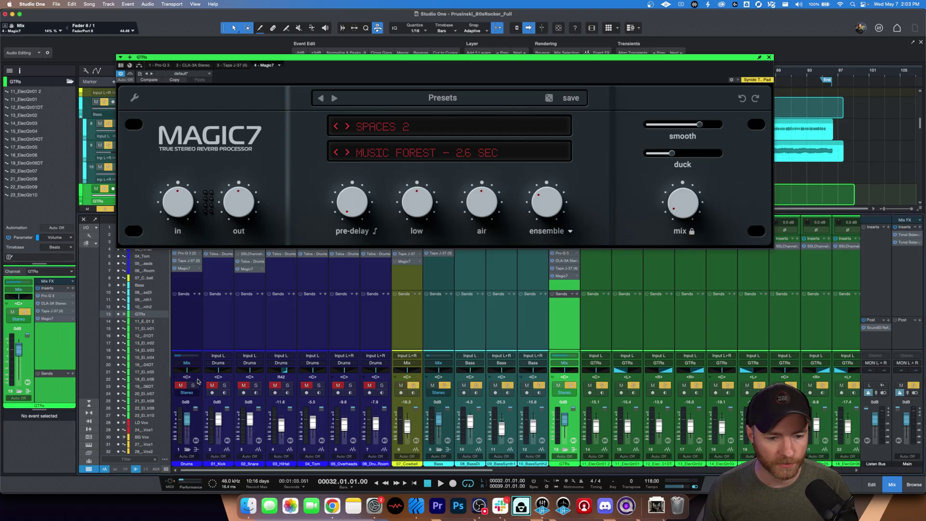
click(192, 385)
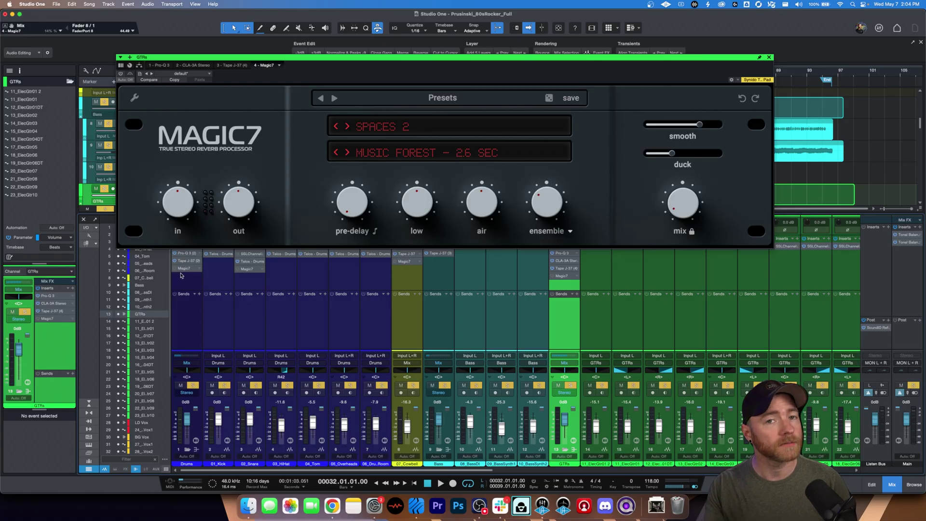
key(space)
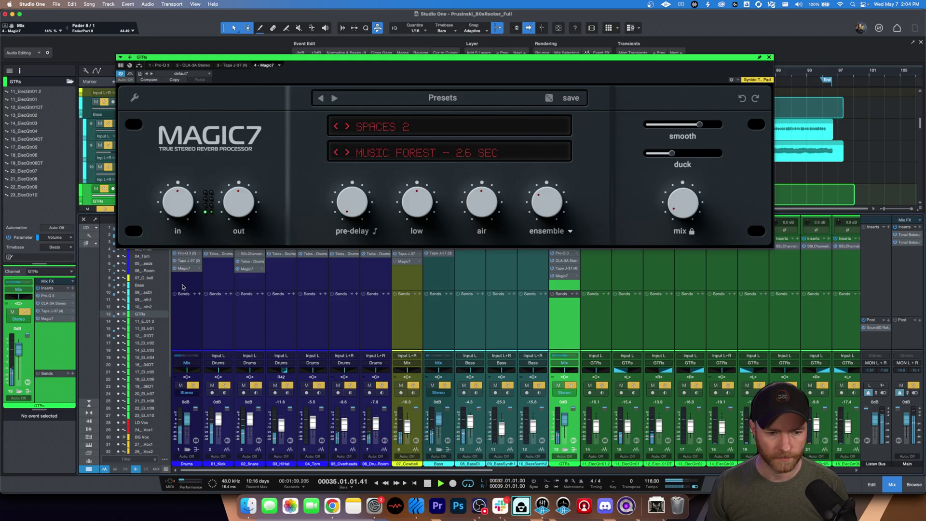
key(space)
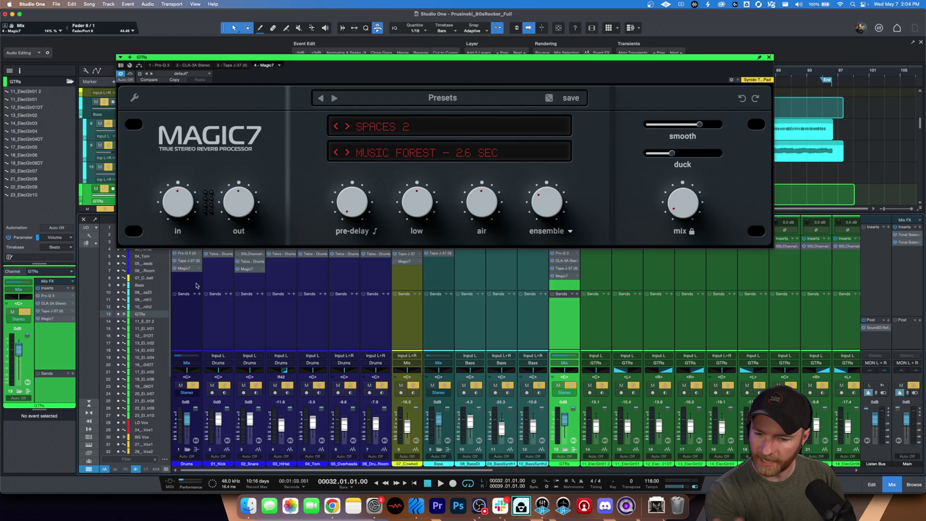
Scroll the mixer right and solo the LD Vox channel and BG Vox bus.
scroll(523, 427, right, 10)
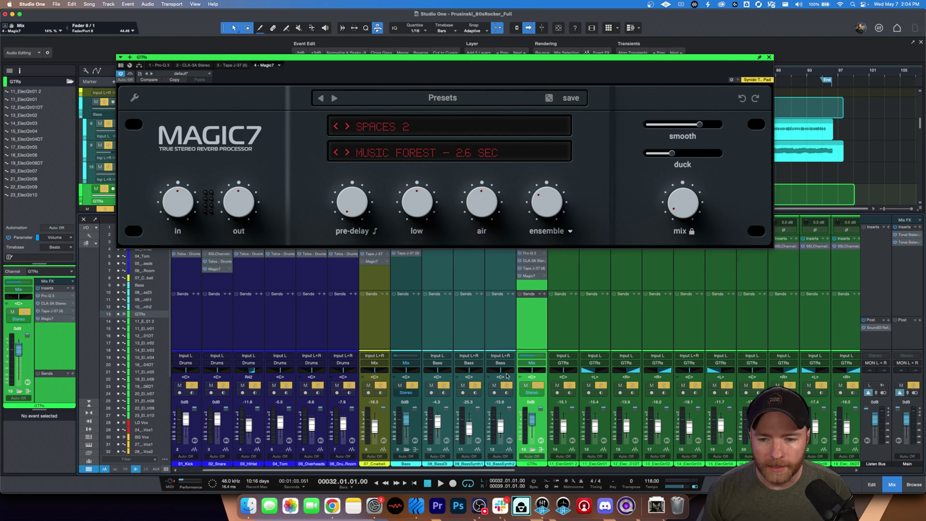
scroll(534, 334, right, 10)
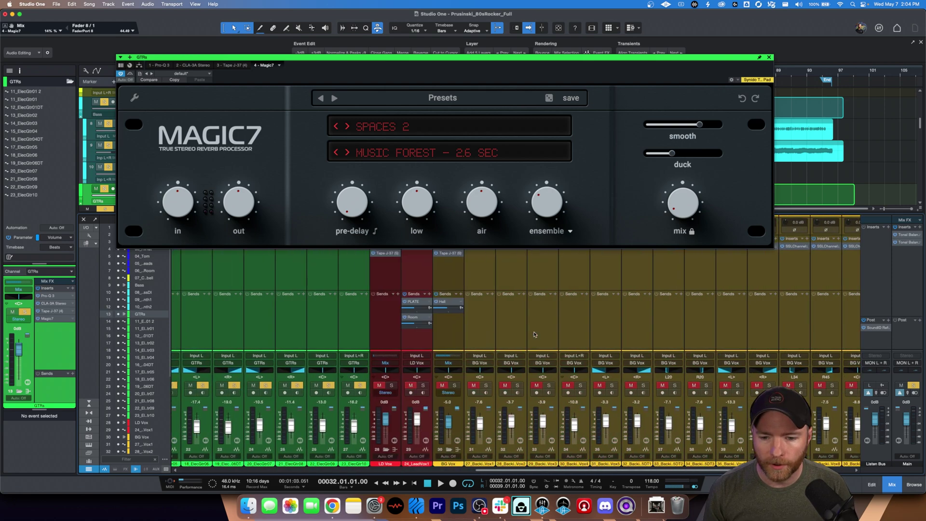
scroll(534, 335, right, 5)
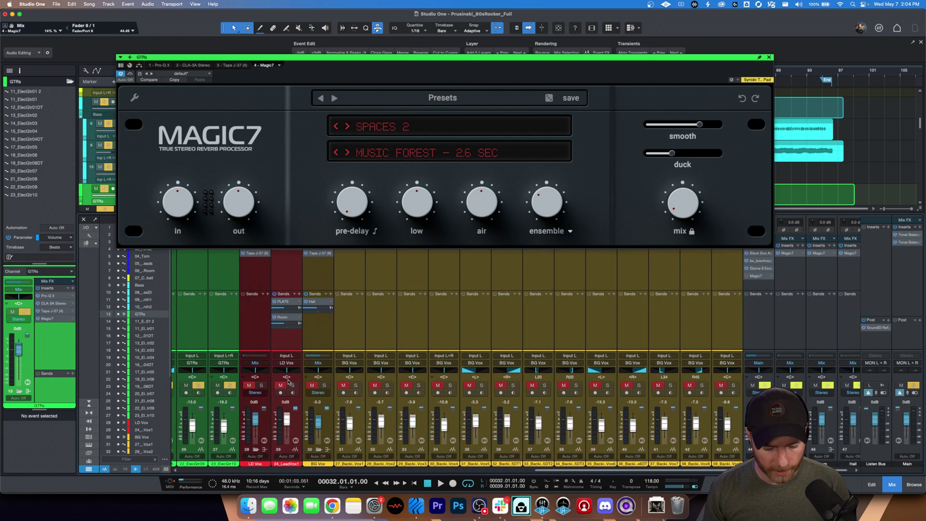
super+click(292, 385)
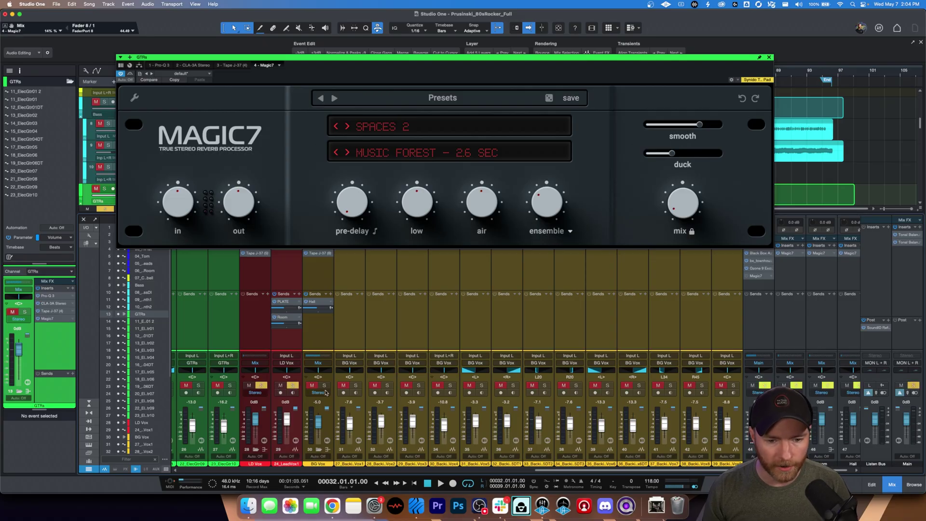
click(325, 389)
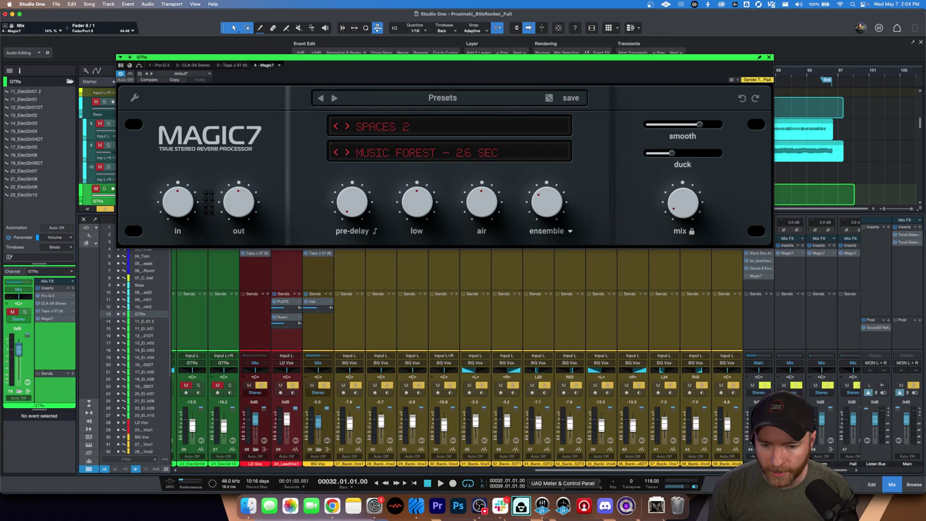
scroll(628, 418, right, 1)
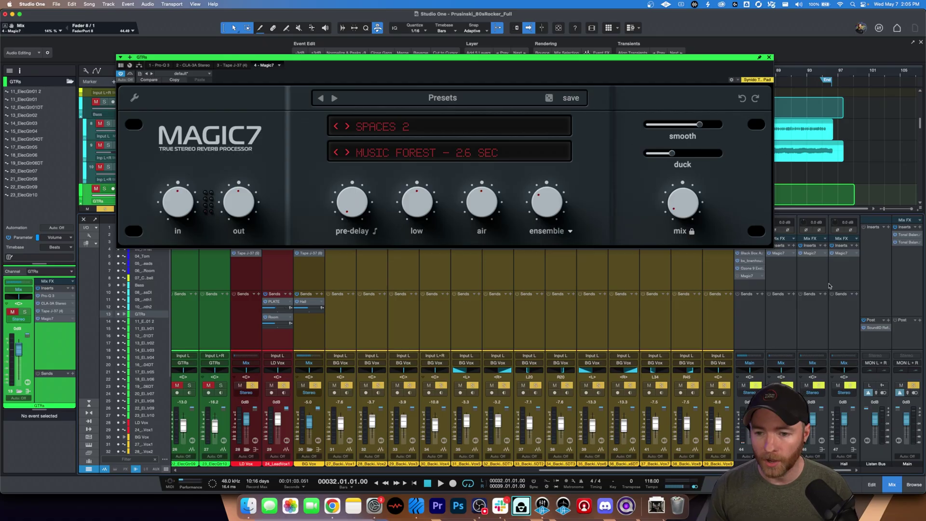
Review Magic7 on Hall (Large Church), Room (Small Room) and PLATE (Vocal Plate) buses, ending on PLATE.
click(795, 331)
click(813, 331)
click(840, 323)
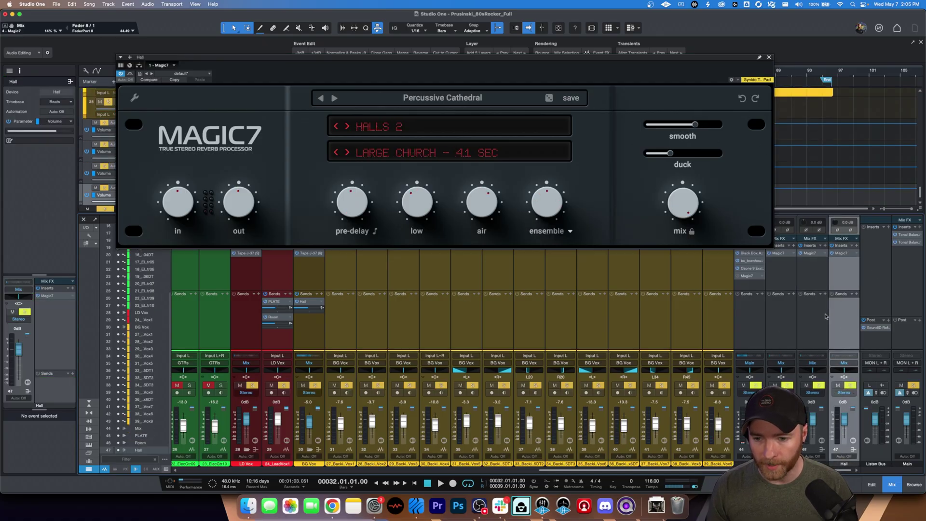
click(813, 325)
click(789, 325)
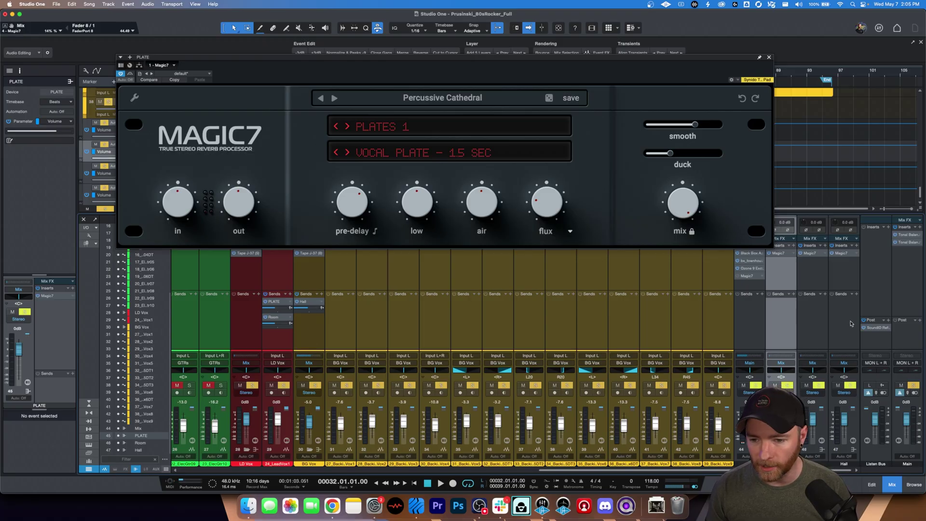
click(851, 323)
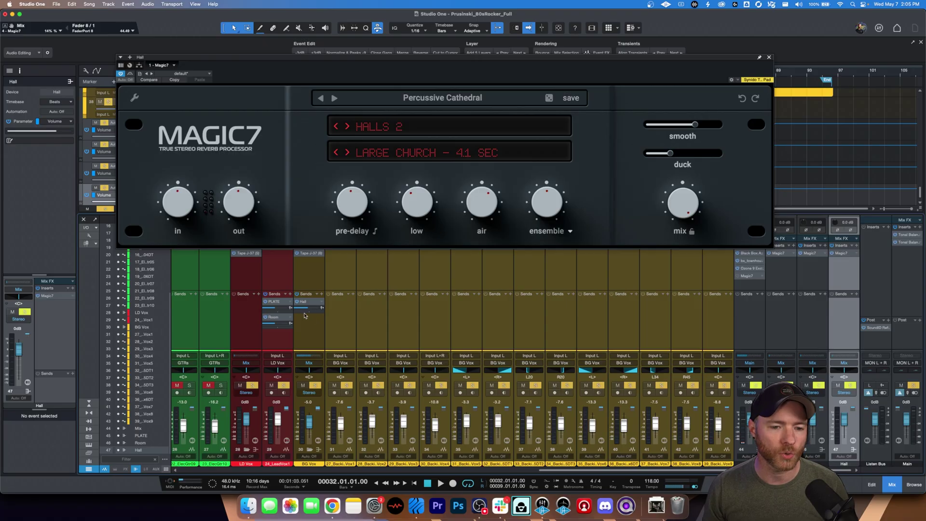
click(814, 320)
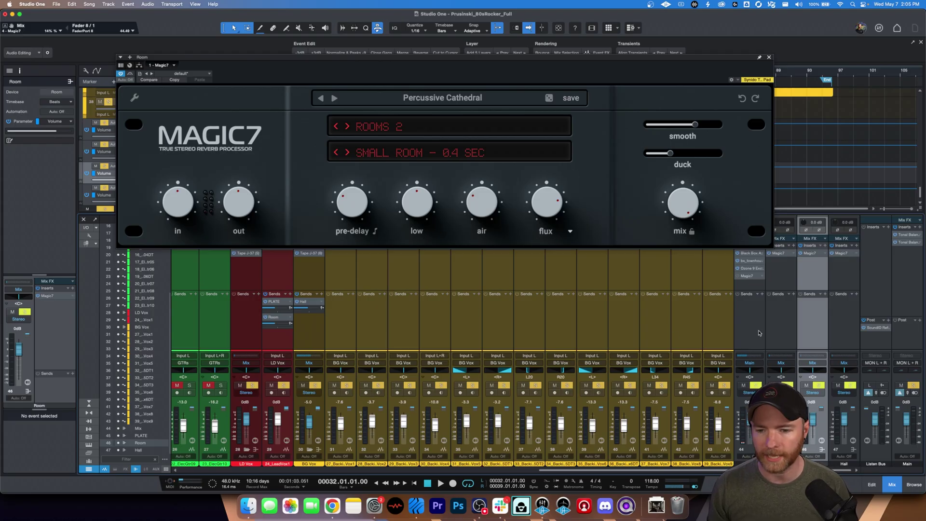
click(776, 332)
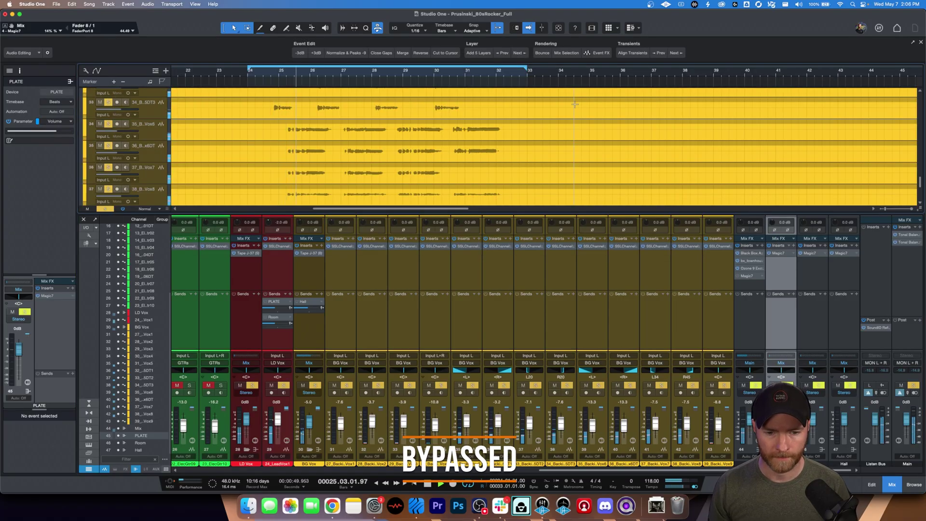
Hide the mixer to see the vocal tracks and open the PLATE bus Magic7 reverb.
key(F3)
key(F3)
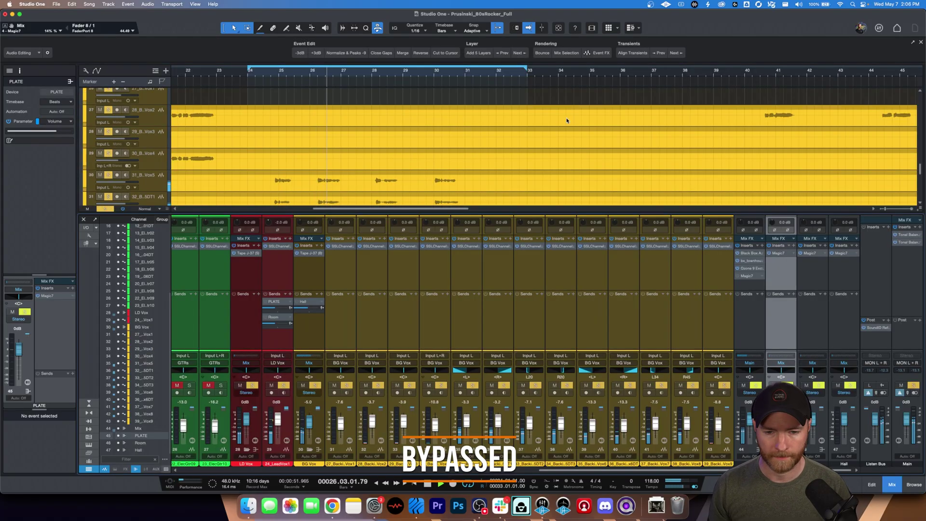
scroll(567, 144, down, 5)
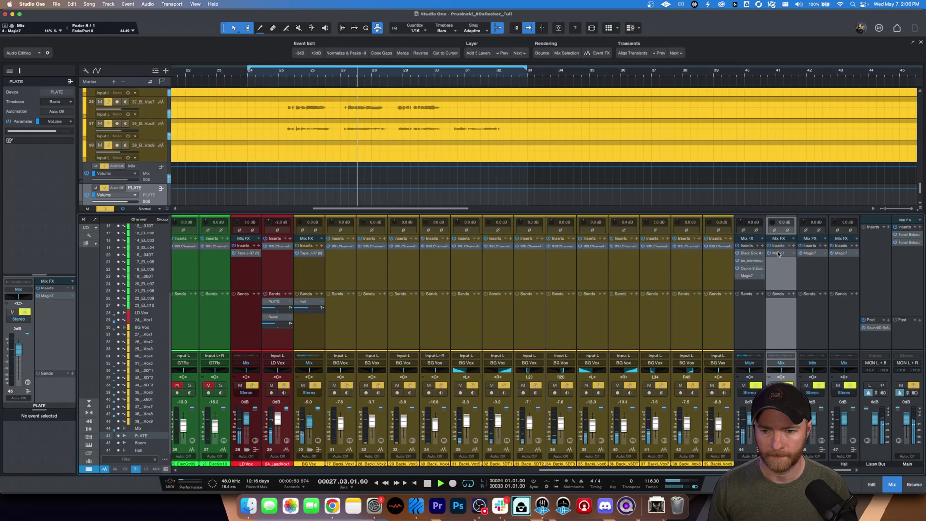
click(779, 254)
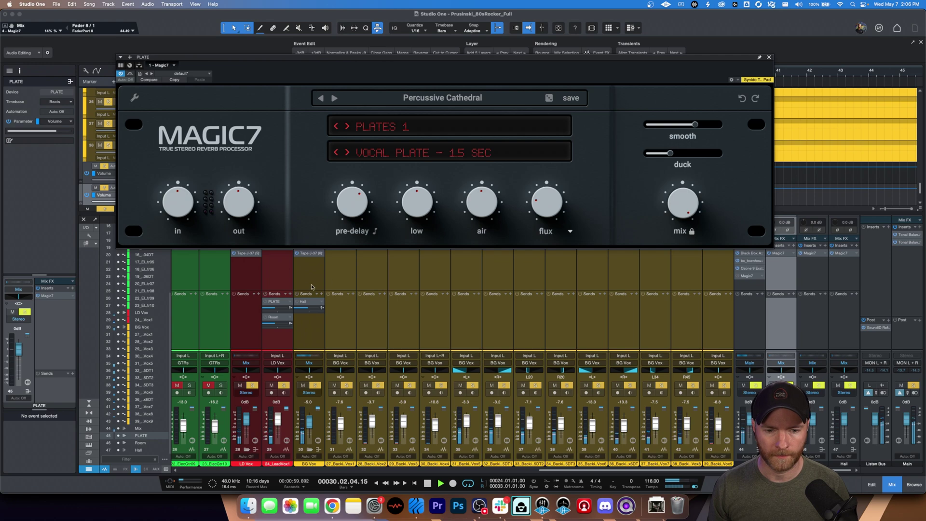
key(space)
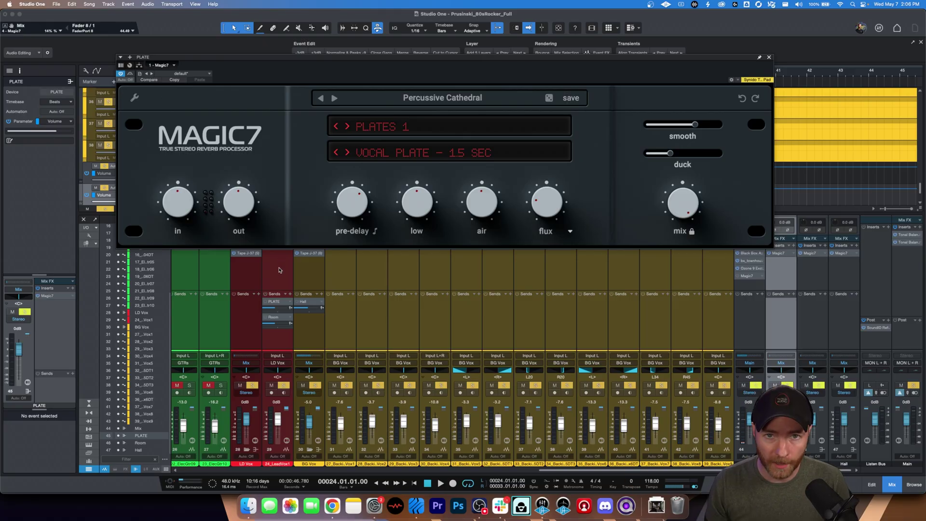
Play the lead vocal with its PLATE send bypassed, then switch the send back on.
click(280, 271)
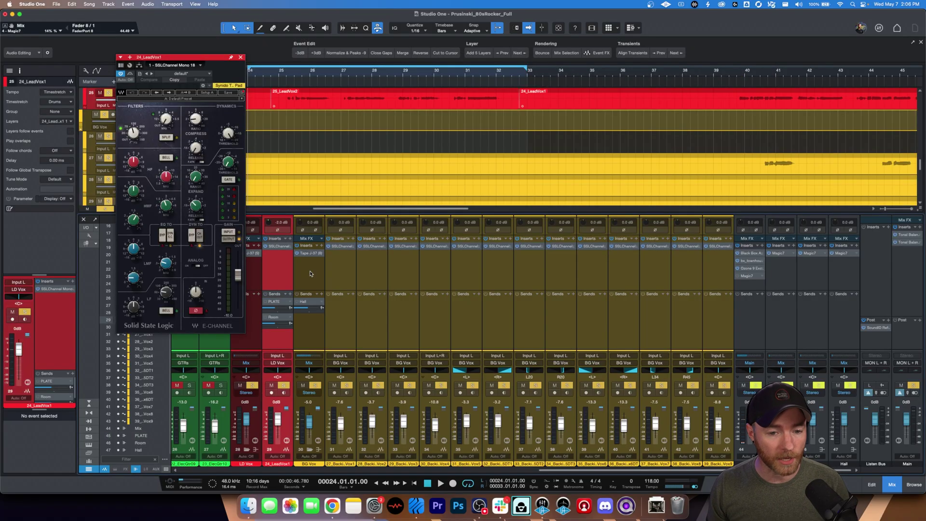
click(310, 273)
click(293, 302)
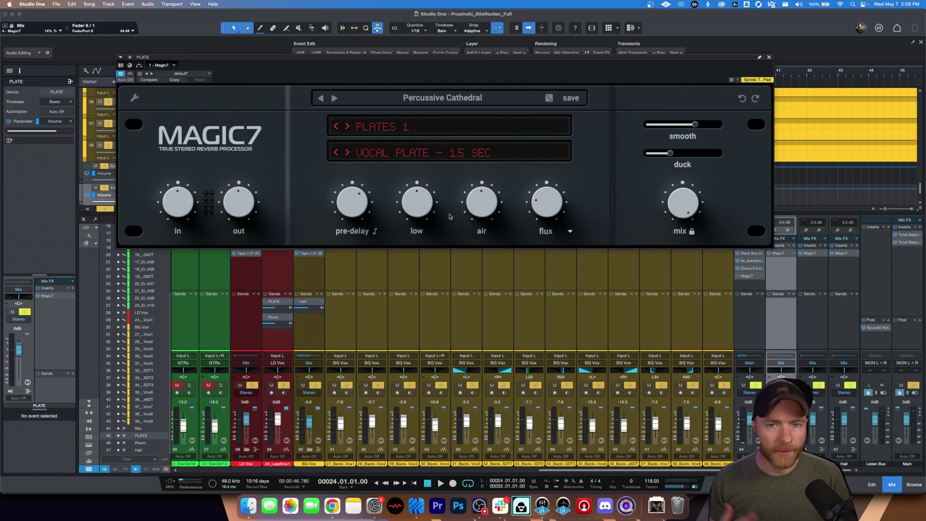
key(space)
click(307, 299)
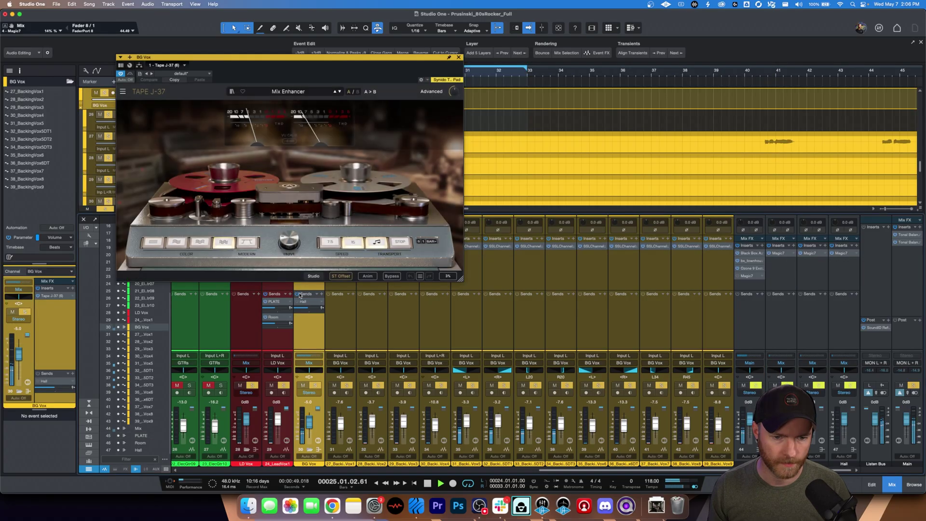
click(778, 311)
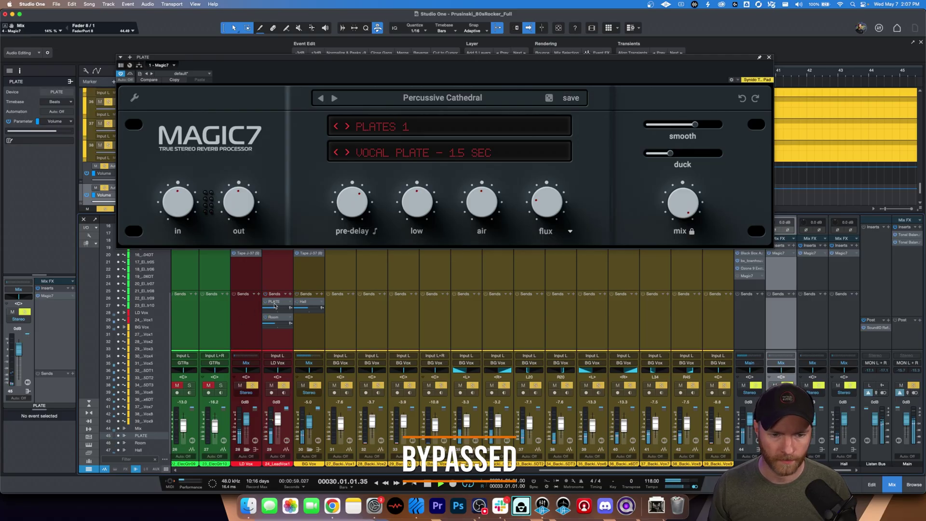
click(265, 301)
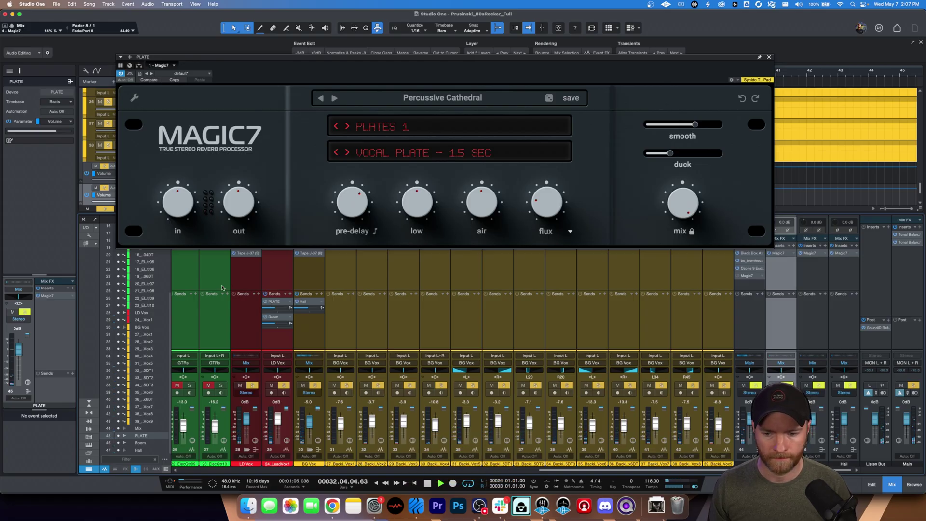
key(space)
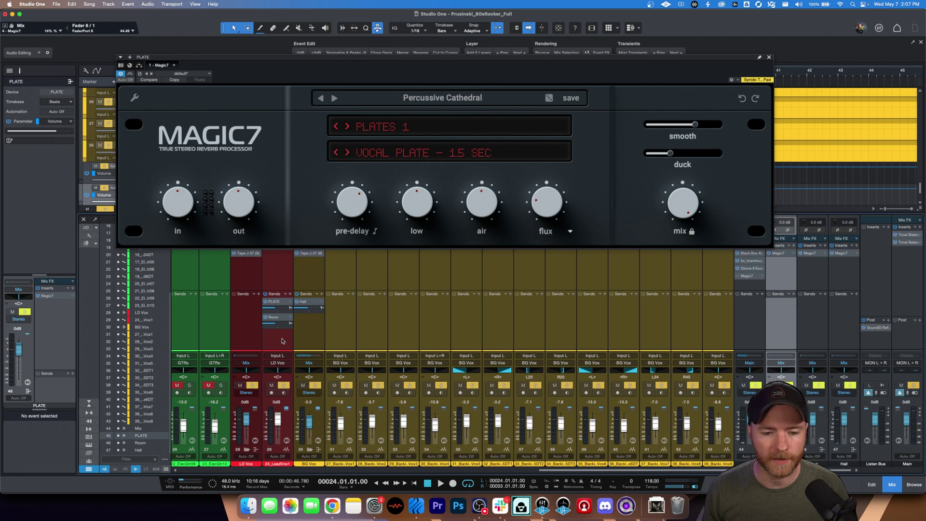
Take the backing vocals out of solo and audition the lead vocal's plate from bar 25.
click(315, 385)
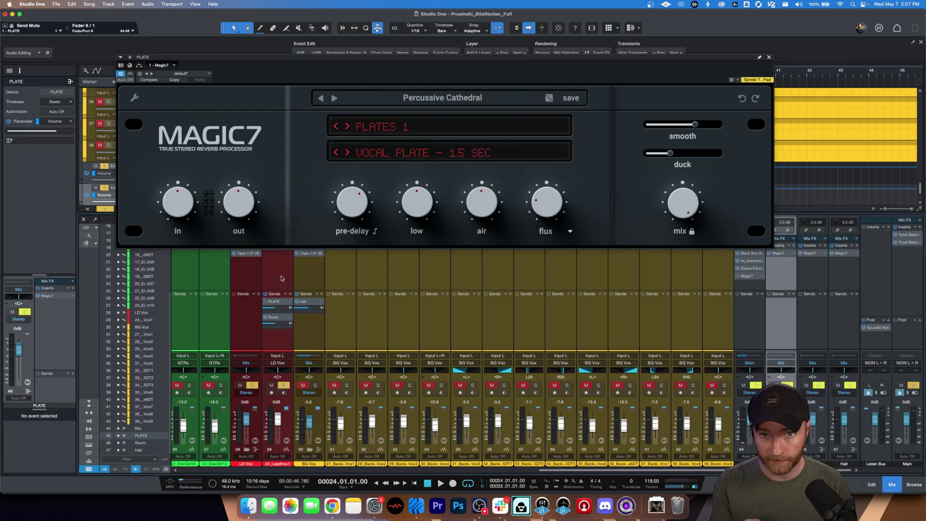
key(space)
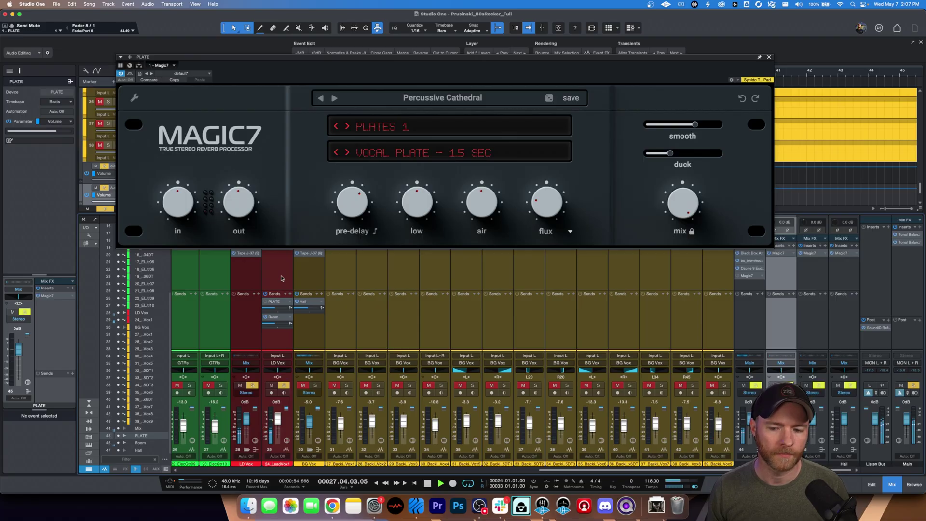
key(space)
click(282, 278)
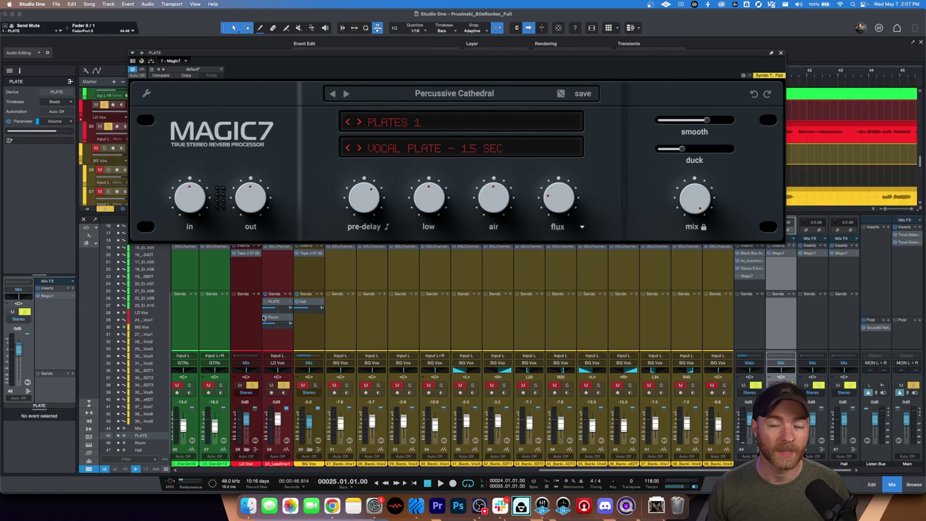
key(space)
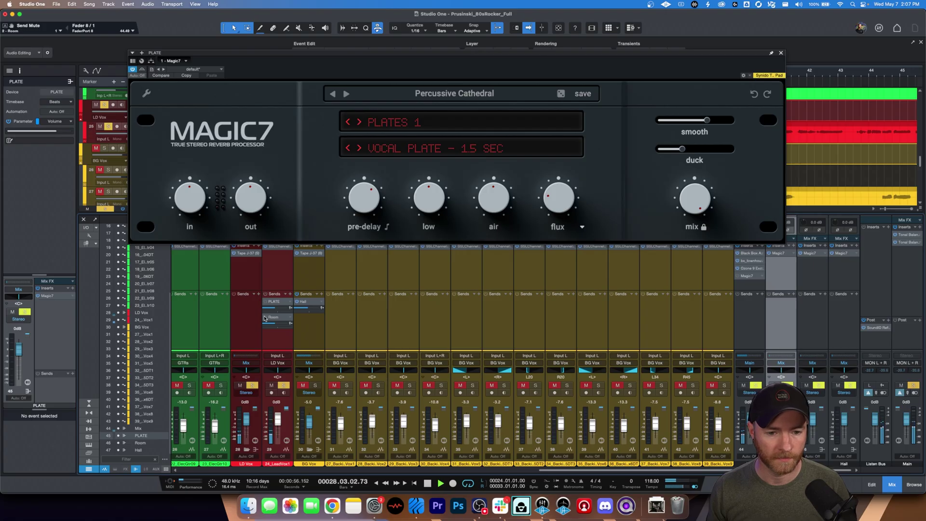
key(space)
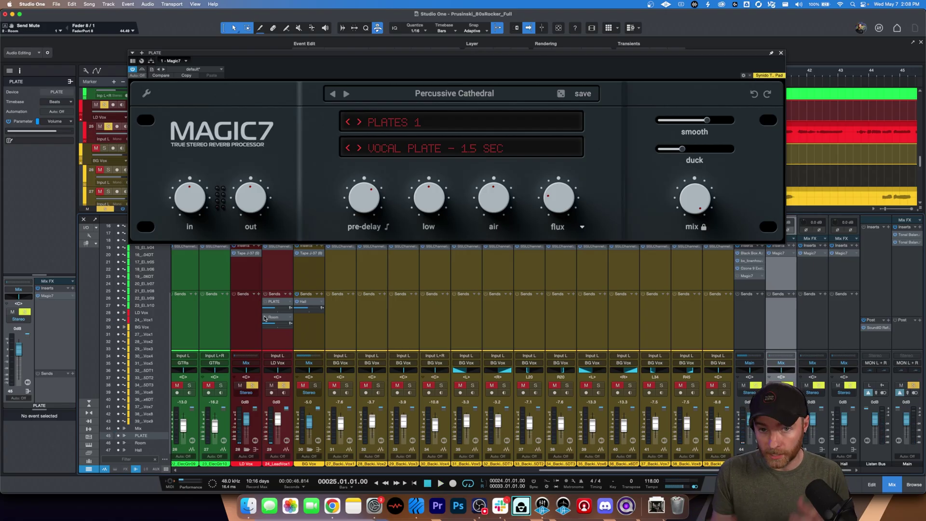
Show the Room bus Magic7 (Small Room – 0.4 sec) and play it from bar 25.
click(819, 278)
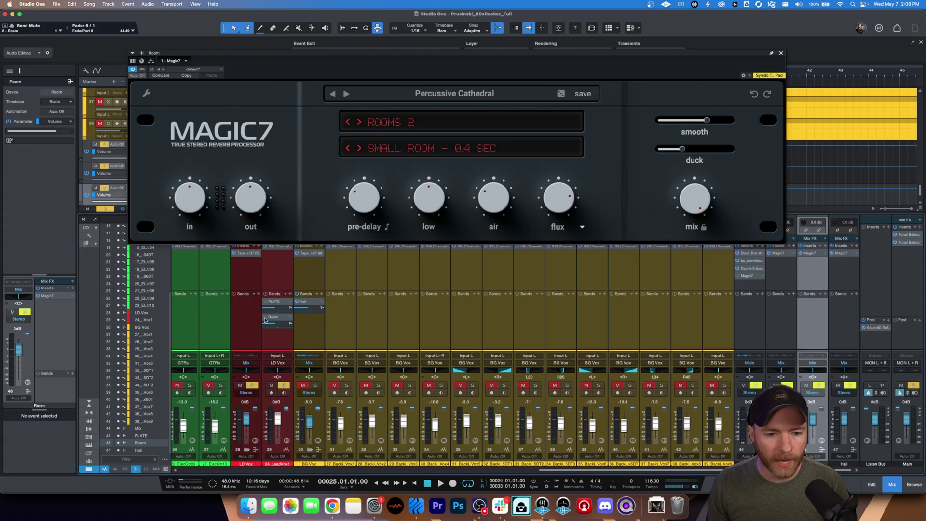
key(space)
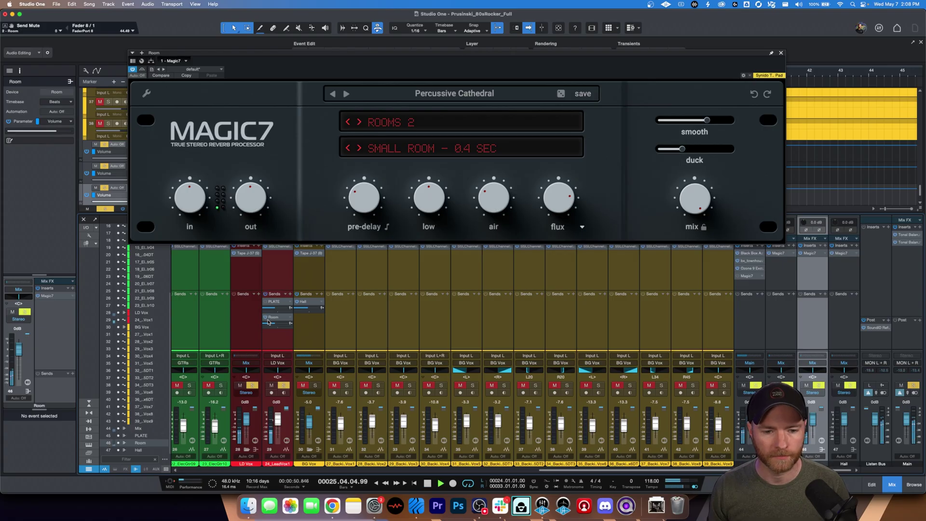
key(space)
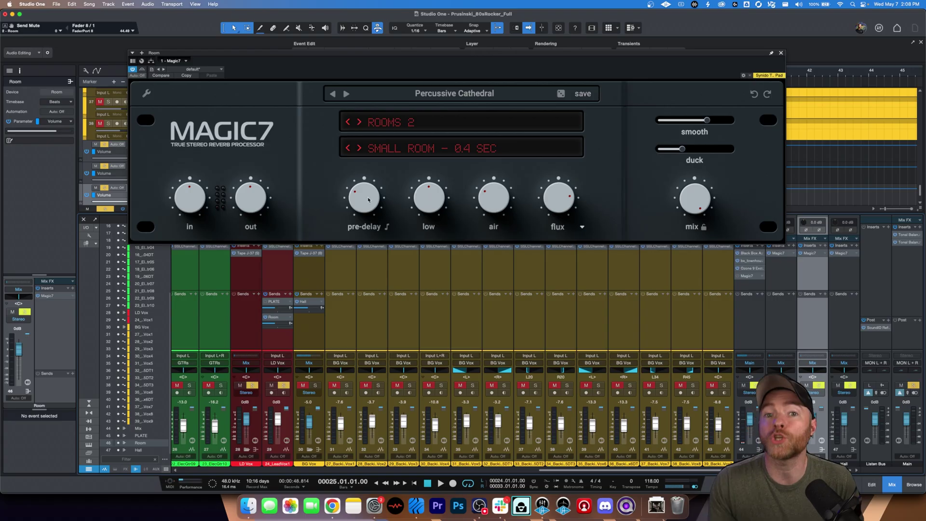
Try a 110 ms Room reverb pre-delay, settle on 32 ms, and mute the lead vocal's Room send.
key(space)
drag(368, 199, 338, 203)
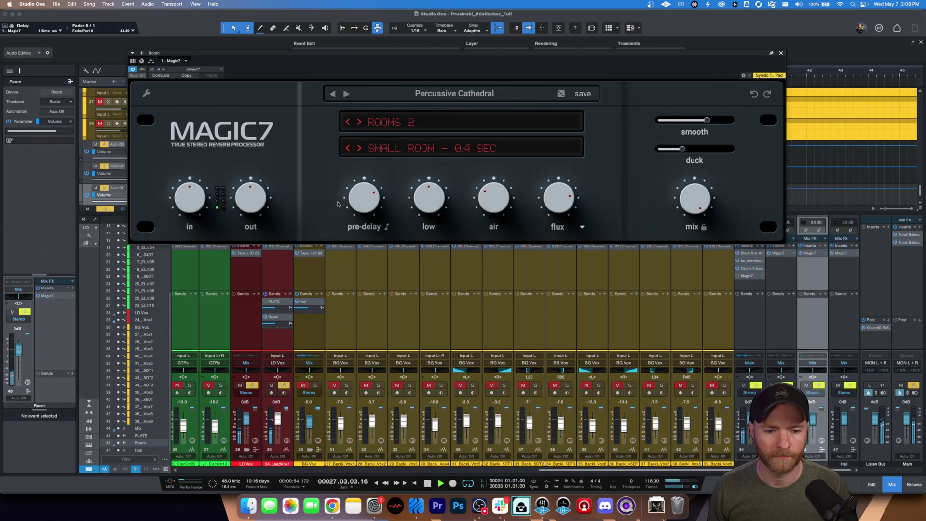
key(space)
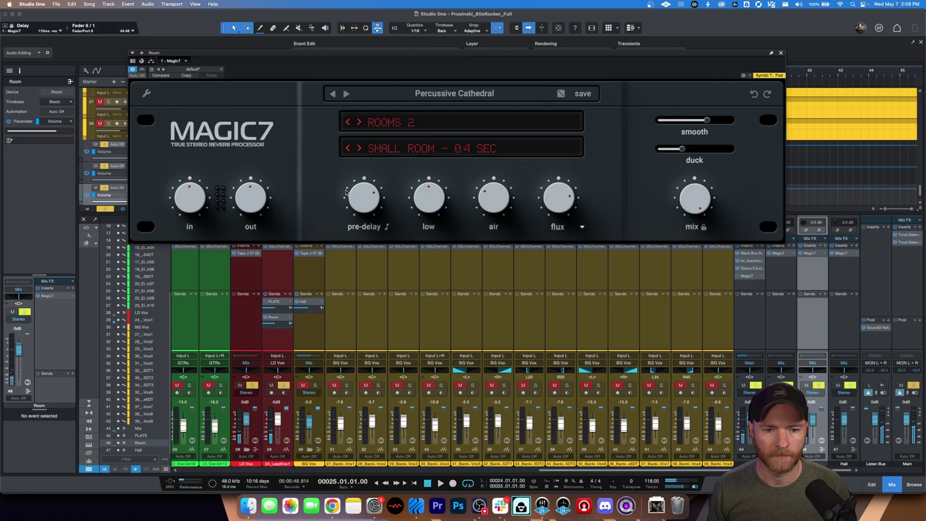
drag(351, 196, 373, 199)
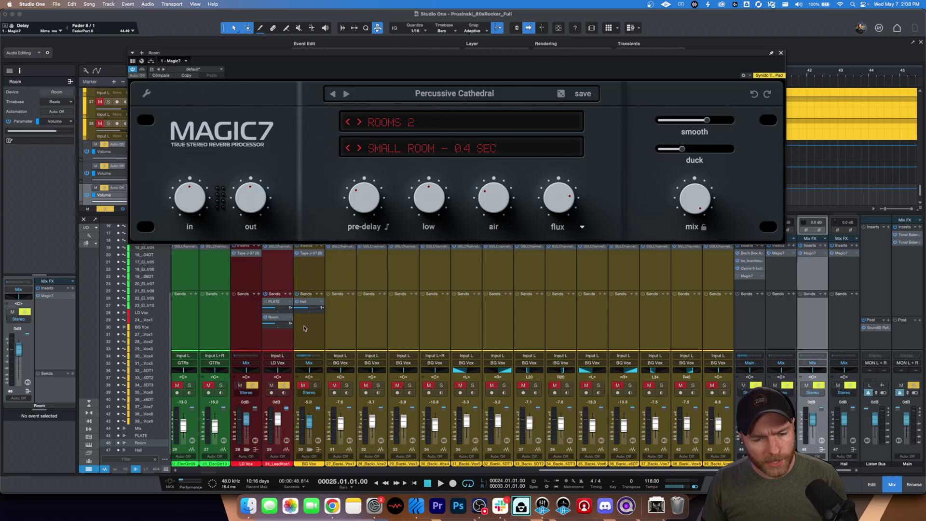
click(265, 317)
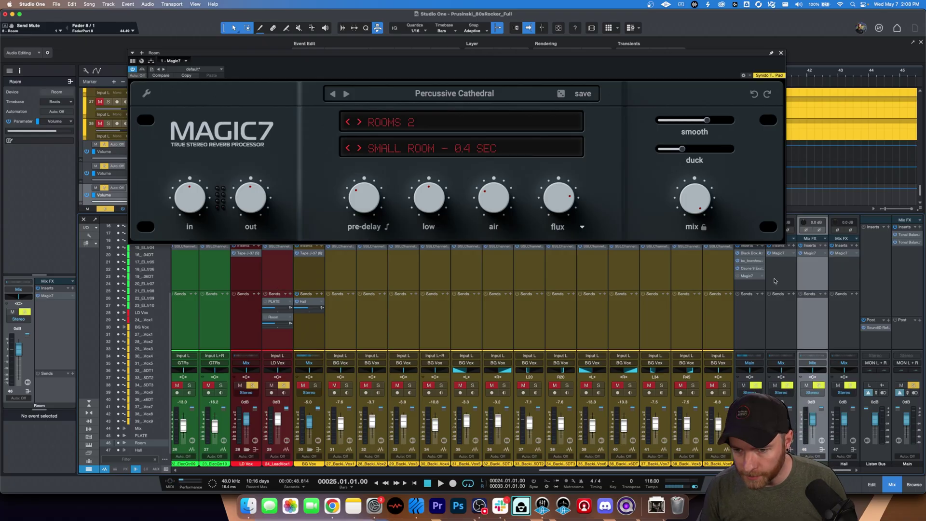
Show the PLATE bus reverb and play the lead vocal, switching its plate send on.
click(777, 280)
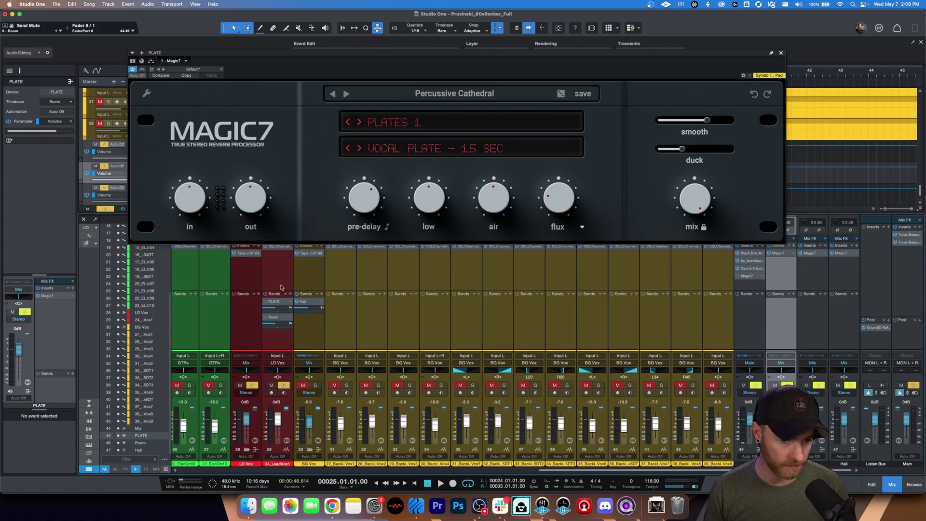
key(space)
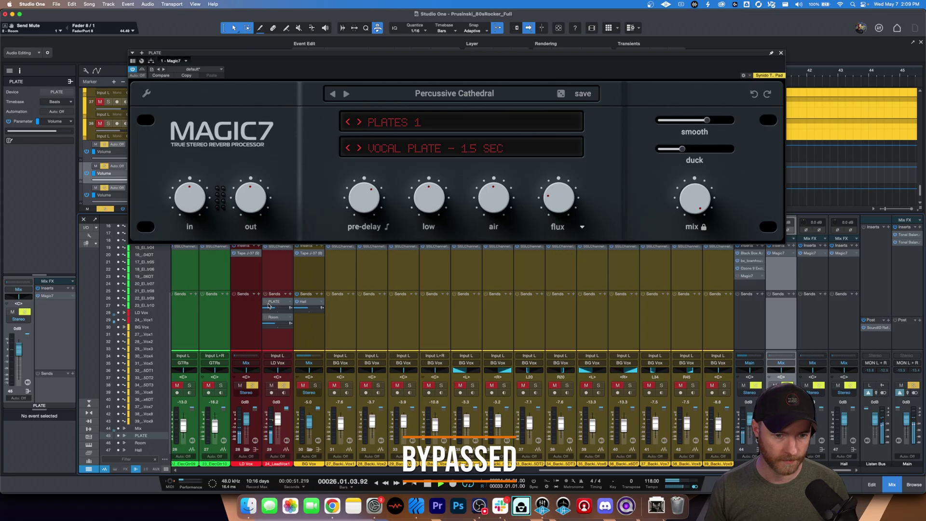
click(265, 301)
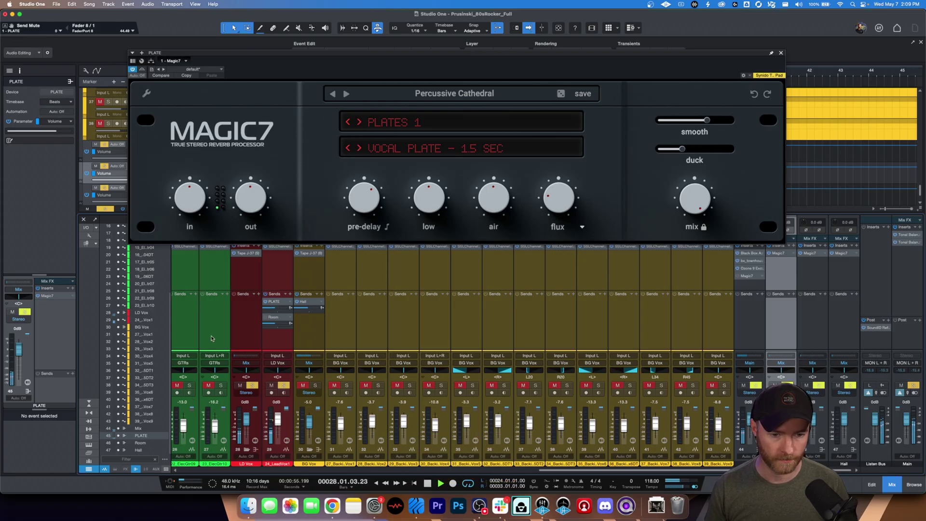
key(space)
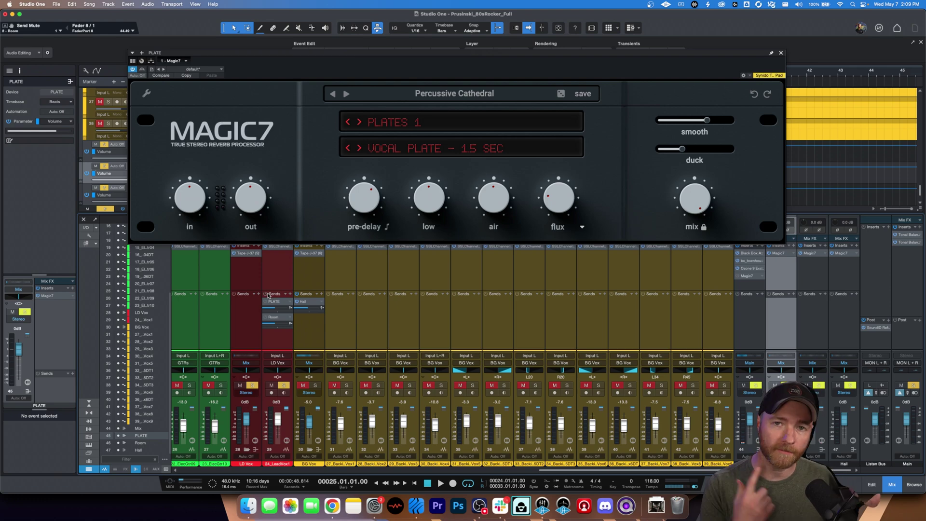
Activate all the lead vocal's sends during playback, then show the Hall bus Large Church – 4.1 sec reverb.
key(space)
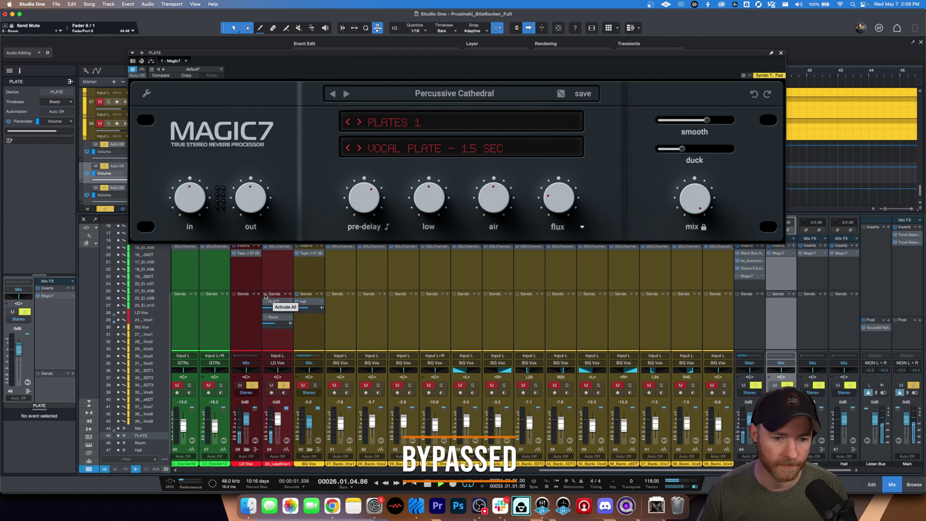
click(265, 296)
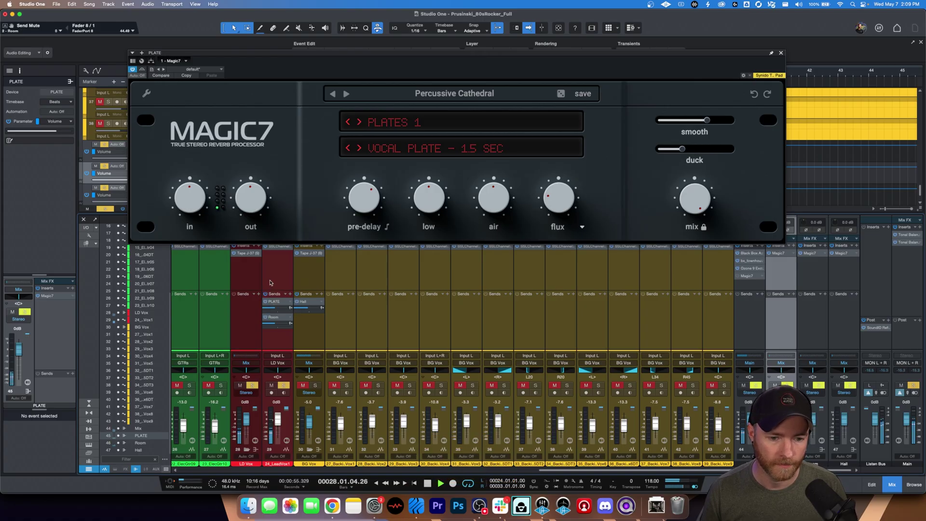
click(844, 280)
key(space)
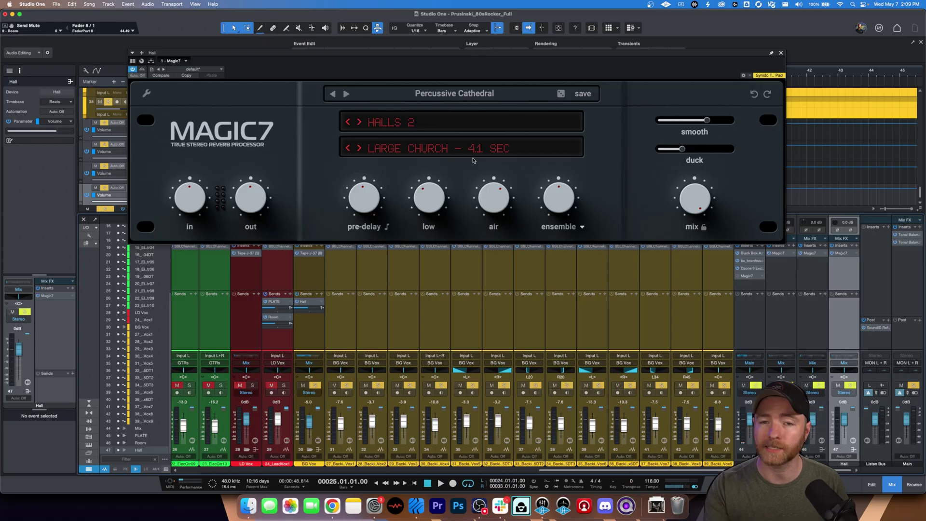
key(space)
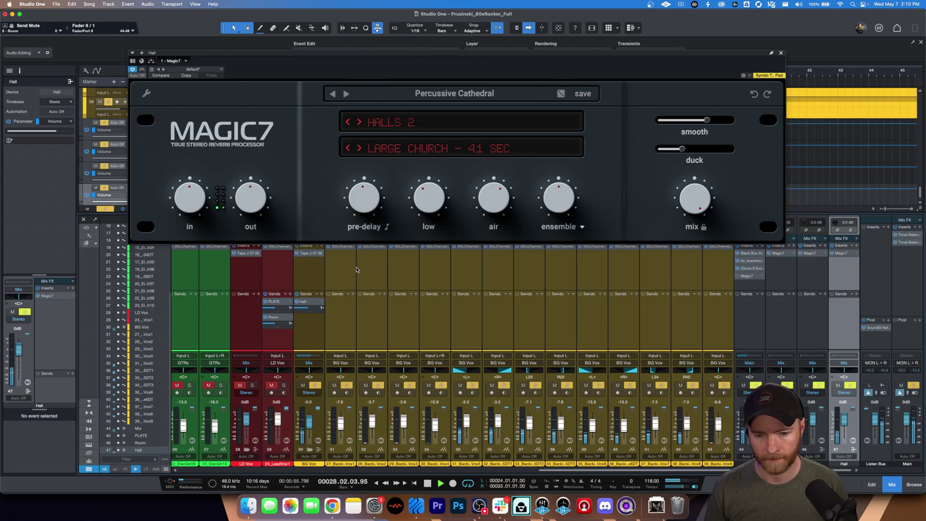
key(space)
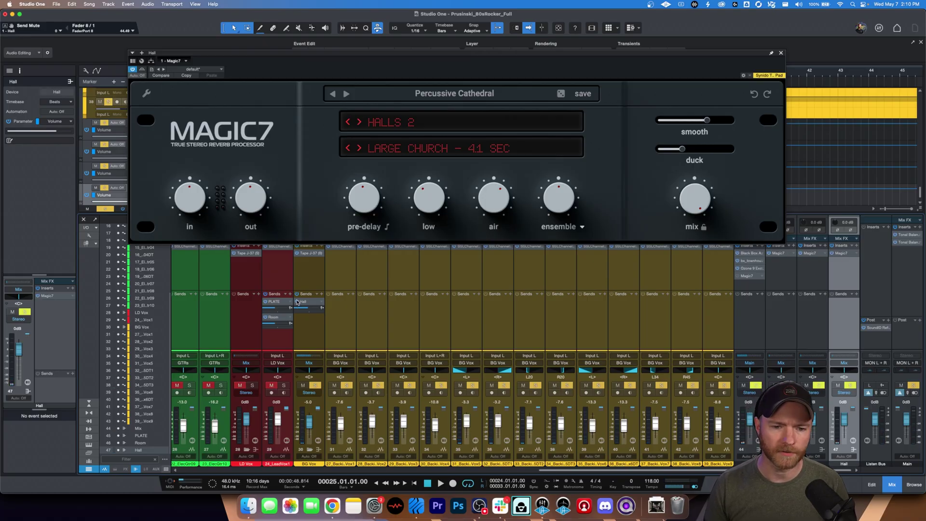
key(space)
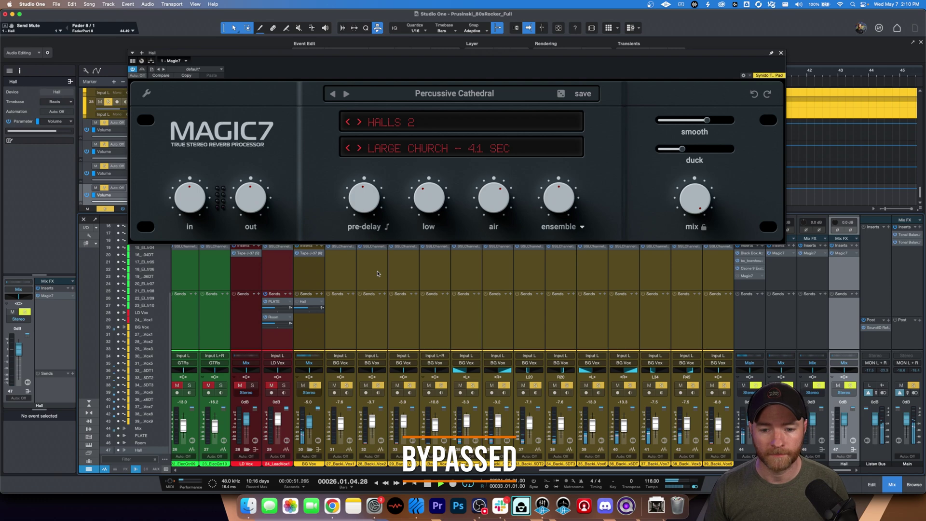
key(space)
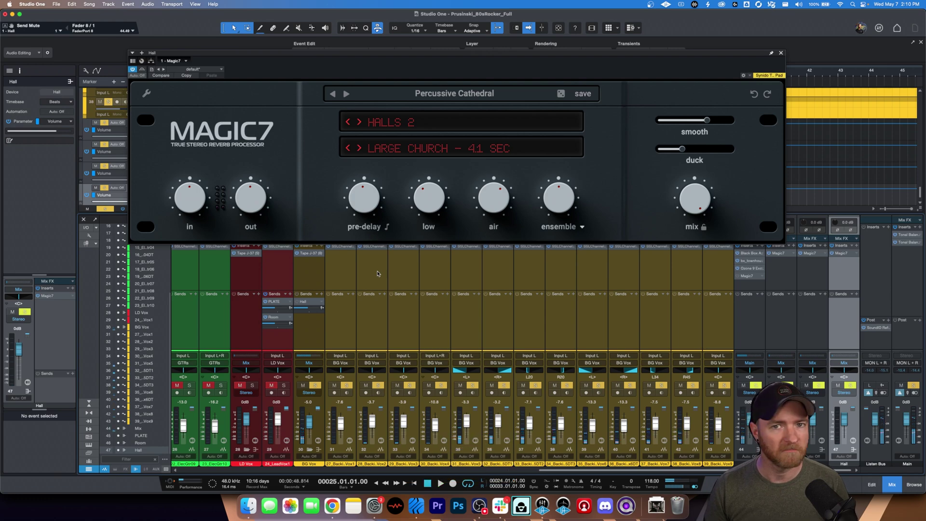